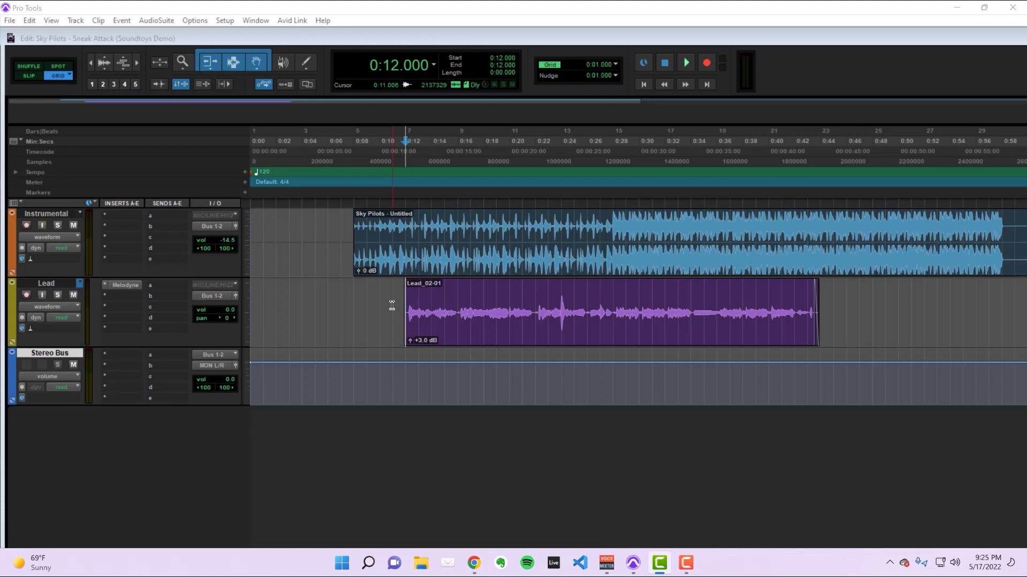
Insert EffectRack (mono) on the Lead track's second insert slot and add Devil-Loc to the empty rack.
left_click(127, 295)
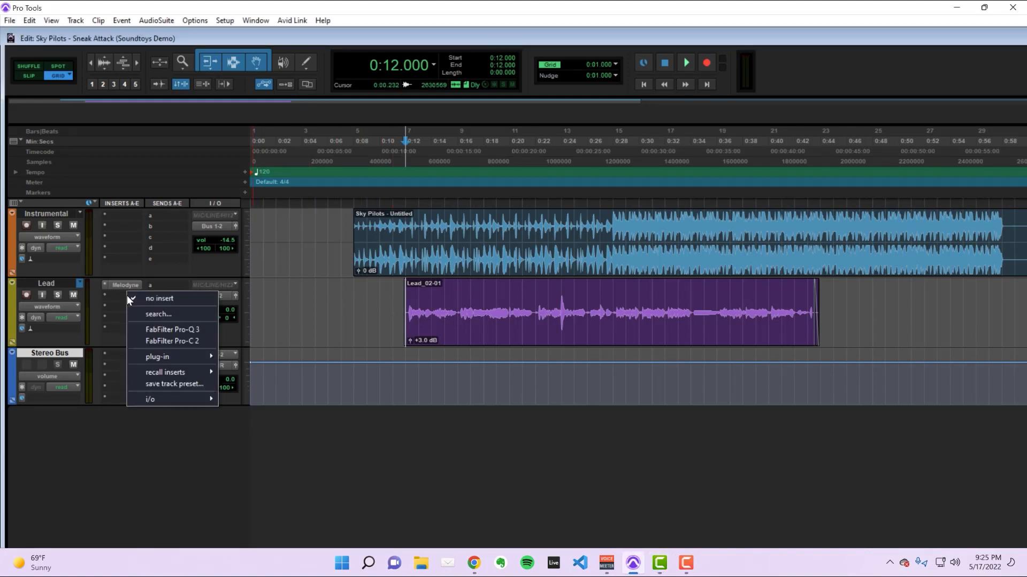
type("effect")
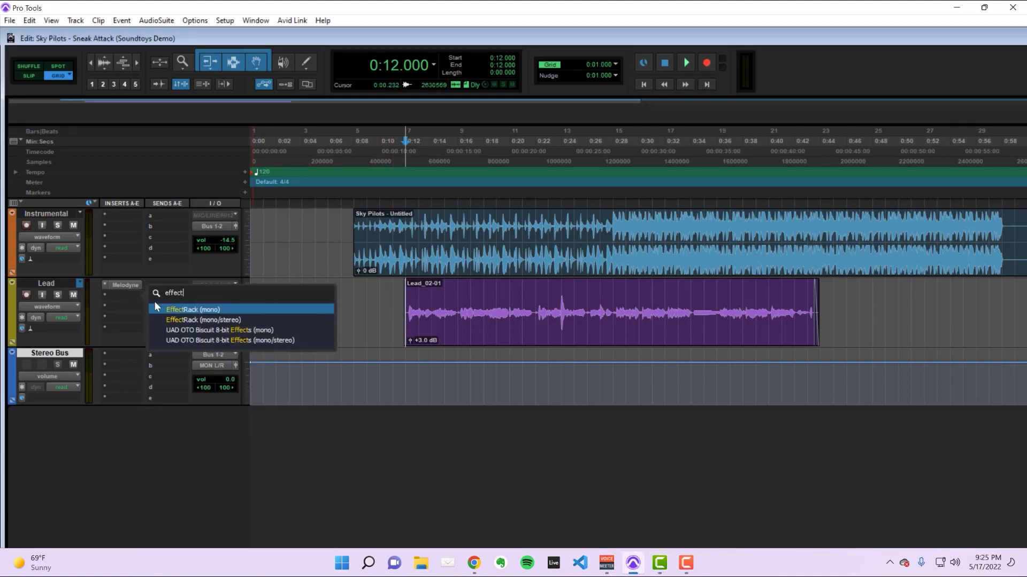
left_click(211, 309)
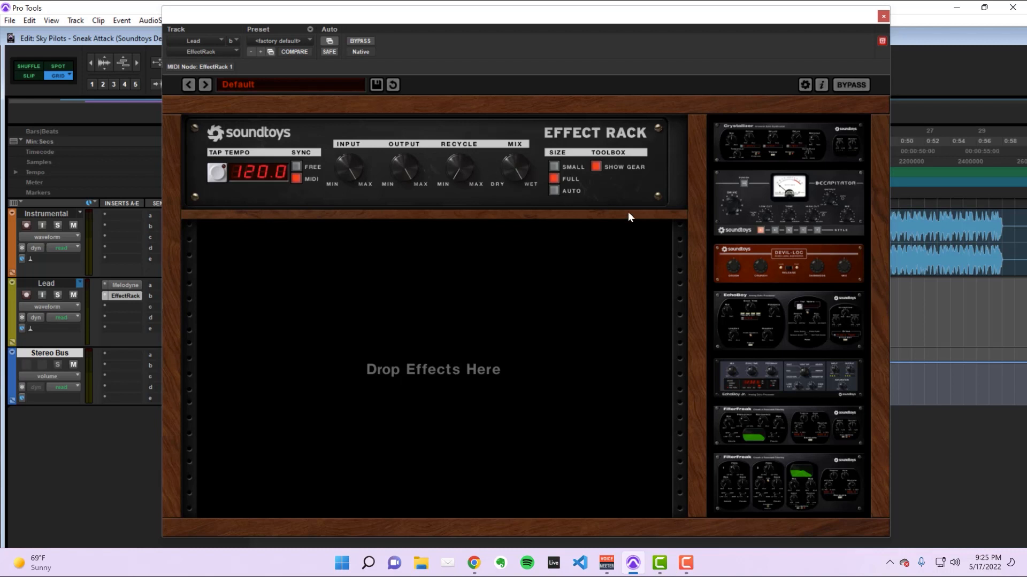
left_click_drag(786, 258, 447, 293)
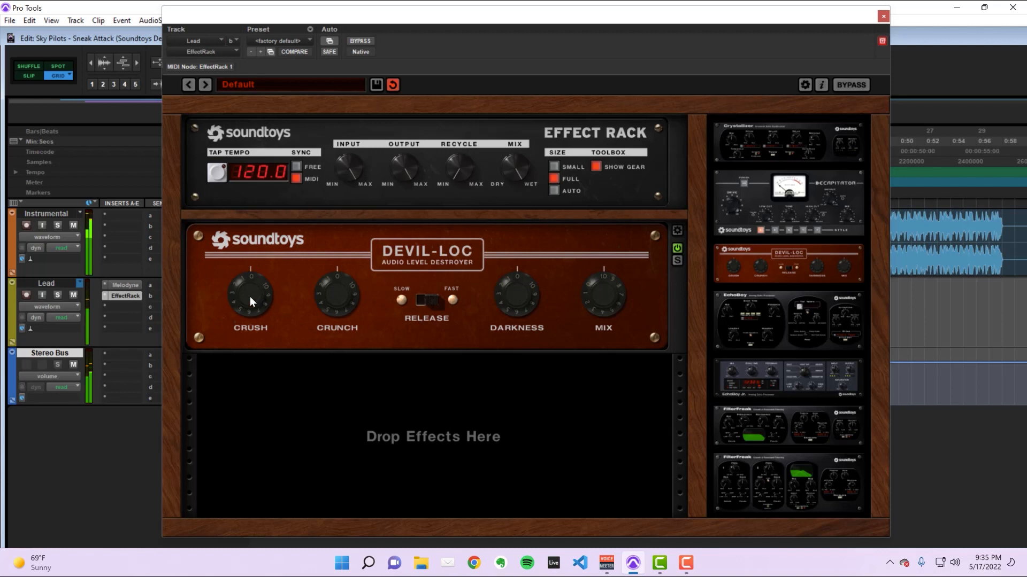
Sweep Devil-Loc's Crush amount up and back down during playback to settle the vocal compression.
left_click_drag(251, 295, 260, 240)
left_click_drag(260, 240, 261, 246)
left_click_drag(260, 308, 259, 324)
Compare the lead vocal with the whole effect rack bypassed and active, leaving the rack active.
left_click(851, 87)
left_click(851, 86)
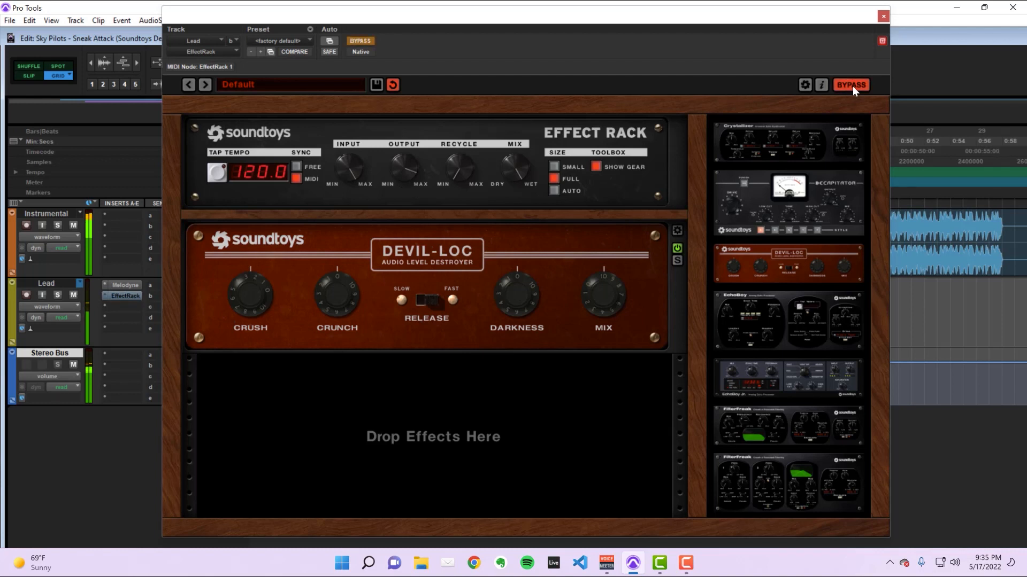
left_click(853, 86)
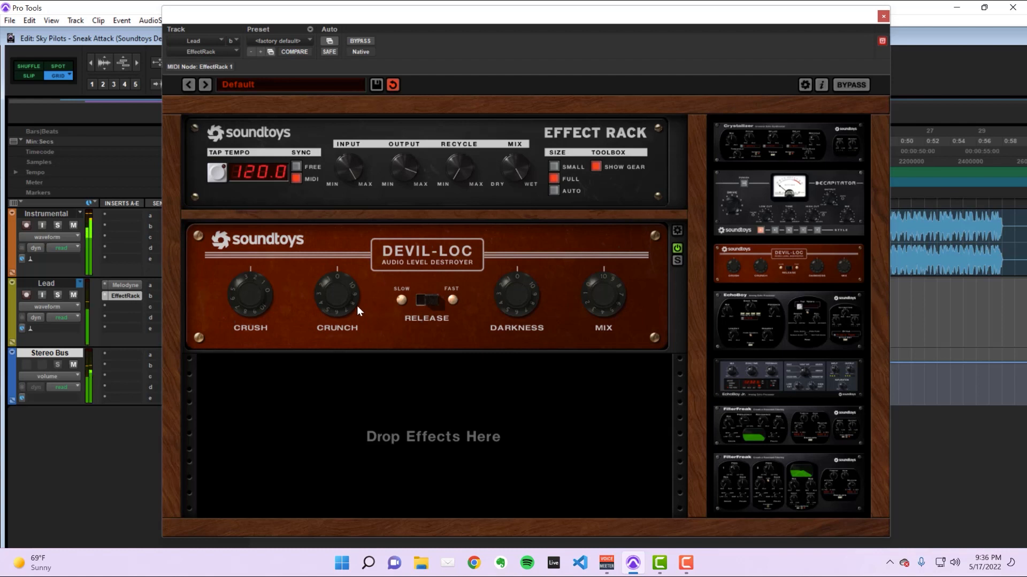
Adjust Devil-Loc's Crunch and Darkness amounts for the lead vocal.
left_click_drag(352, 281, 333, 330)
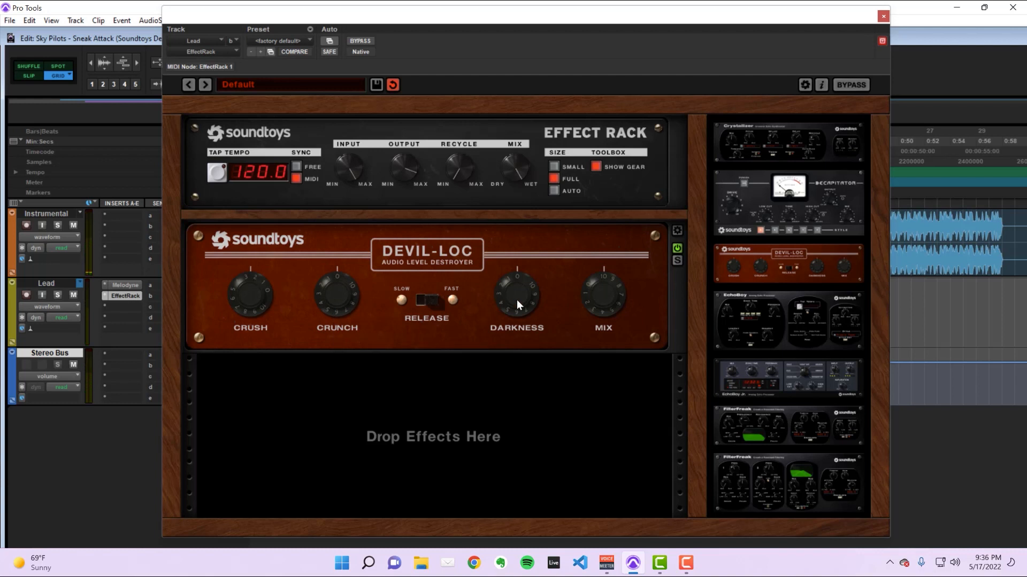
left_click_drag(517, 300, 522, 264)
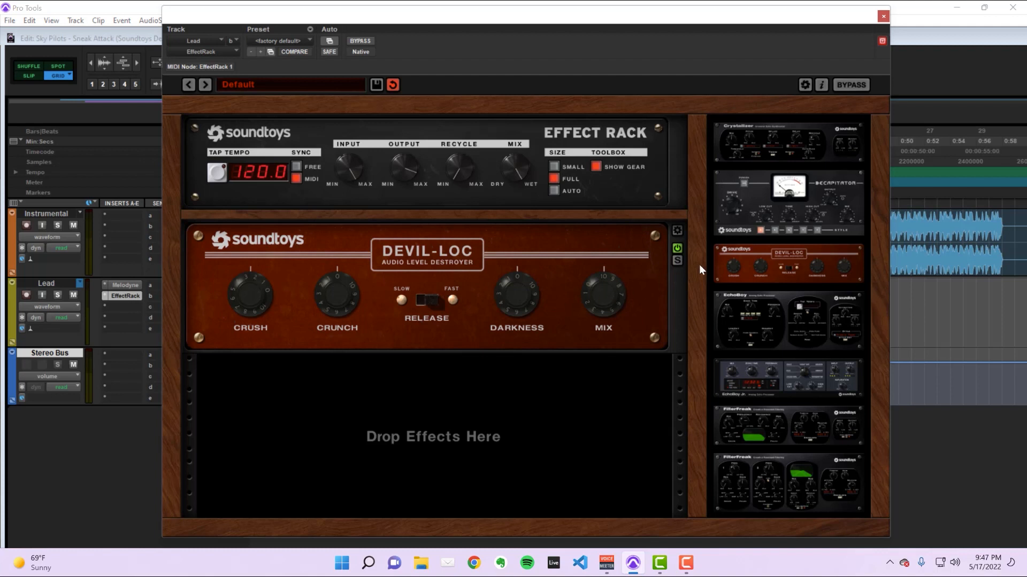
Add Decapitator below Devil-Loc in the rack and adjust its Drive.
left_click_drag(819, 203, 449, 420)
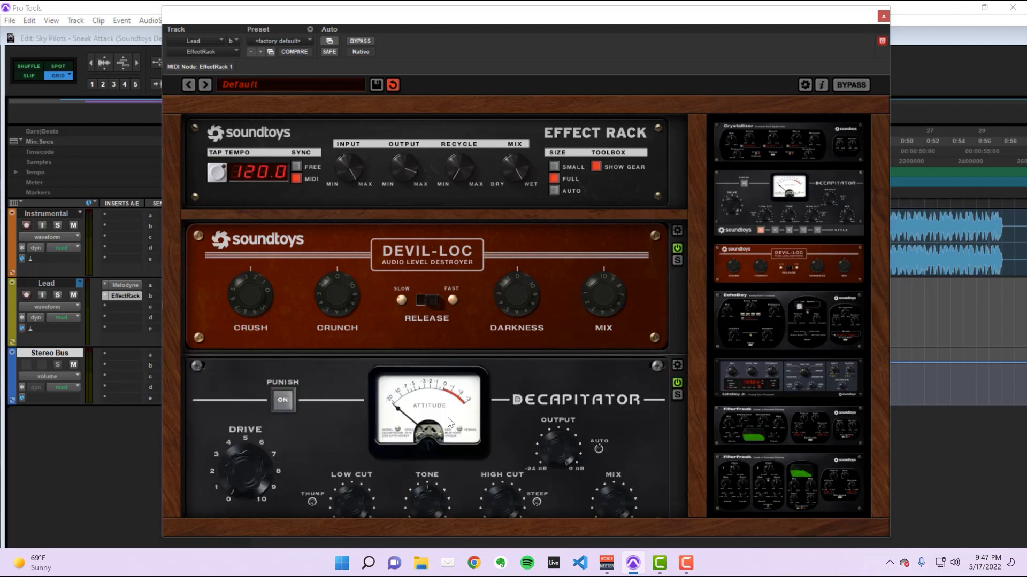
scroll(614, 375, "down", 3)
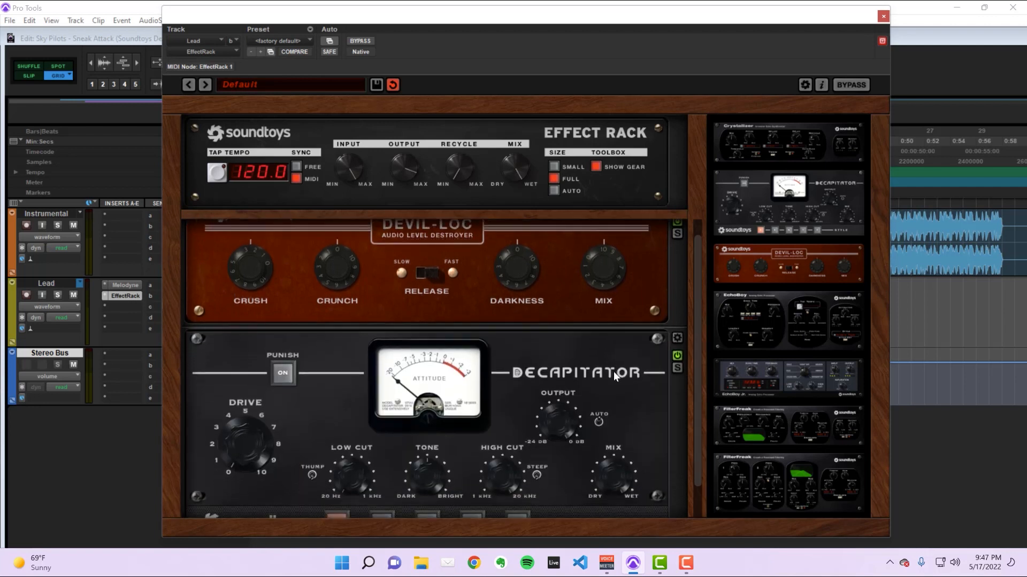
scroll(614, 376, "down", 1)
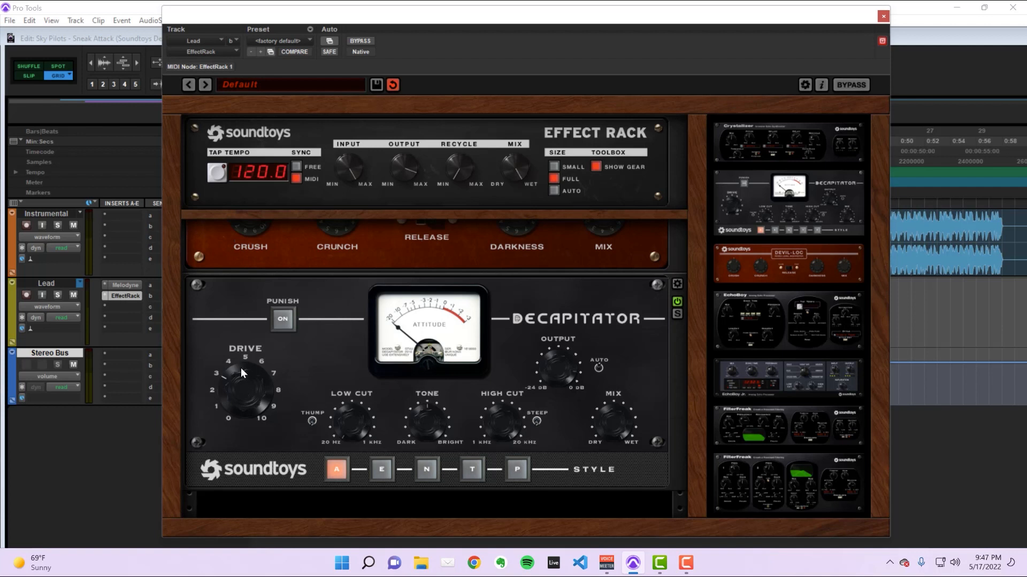
left_click_drag(239, 354, 233, 400)
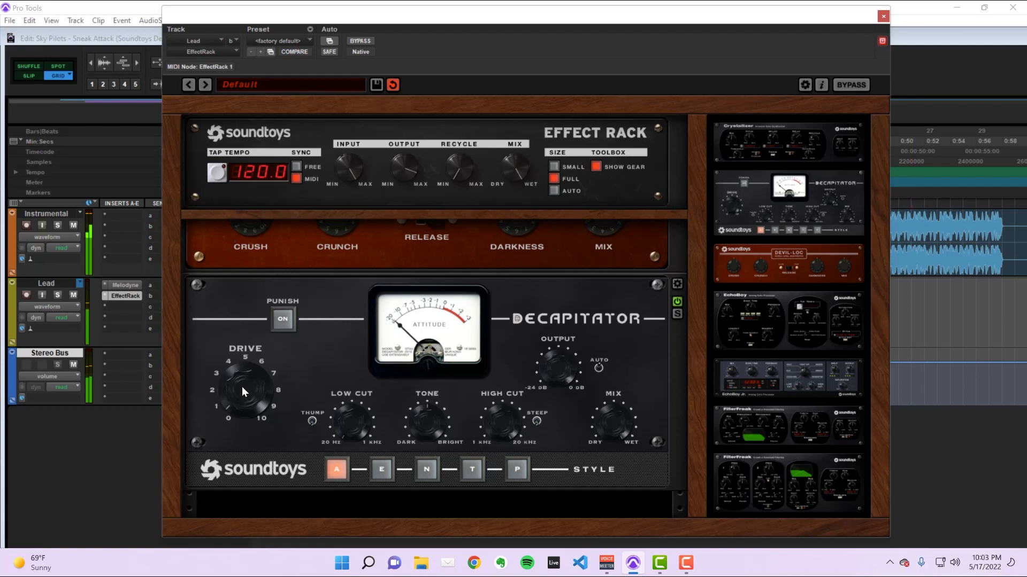
left_click_drag(241, 387, 257, 363)
Audition Decapitator's E, N, T, P and A styles, choose style N, and lower the Drive to about 2.
left_click(381, 469)
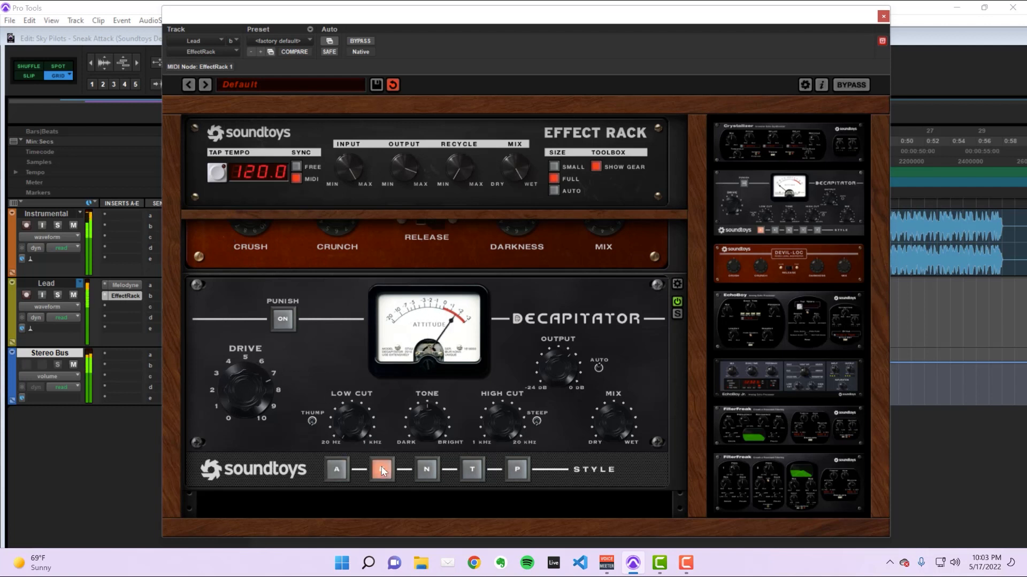
left_click(425, 470)
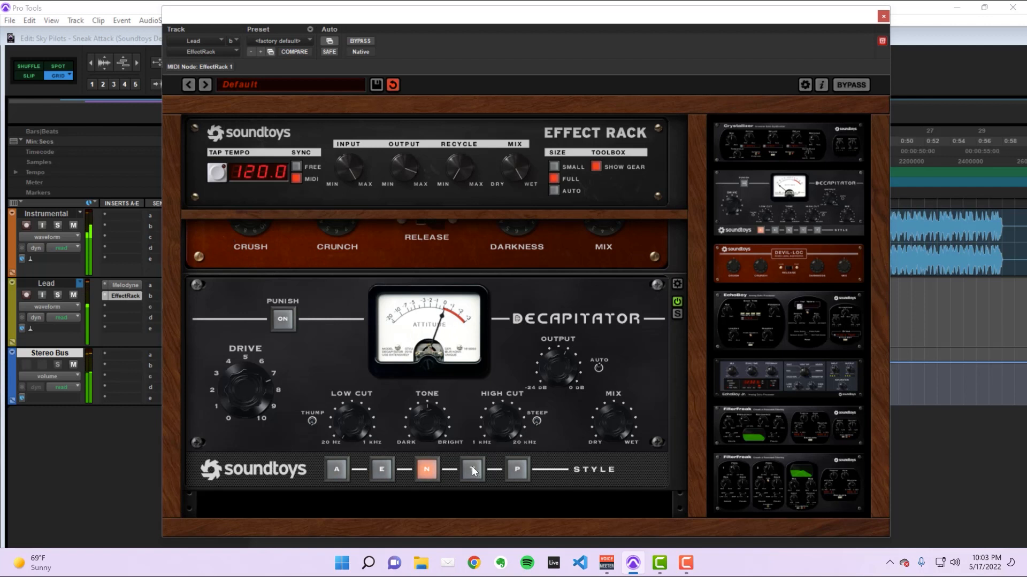
left_click(472, 468)
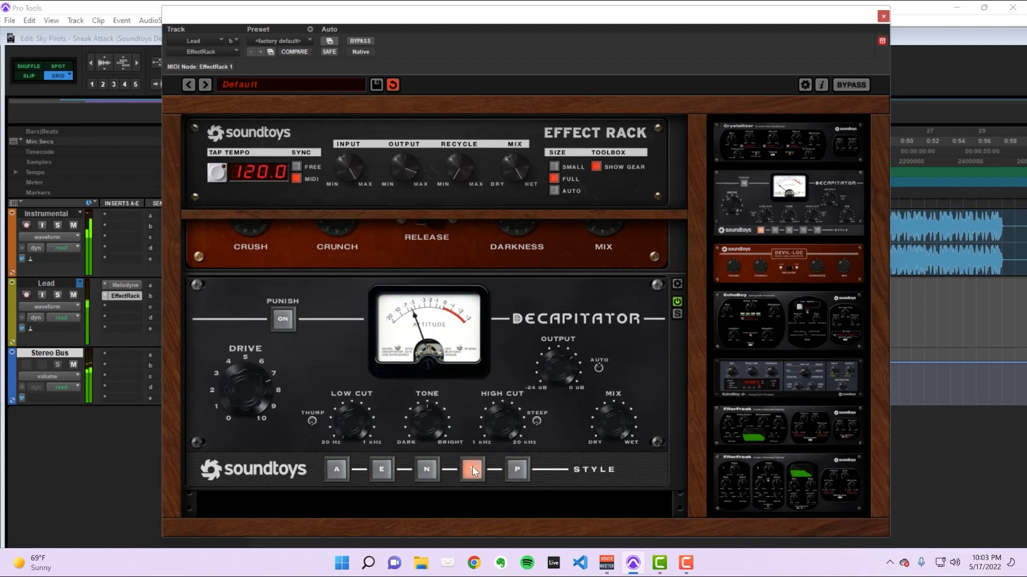
left_click(516, 467)
left_click(474, 468)
left_click(340, 471)
left_click(423, 469)
left_click_drag(241, 384, 258, 471)
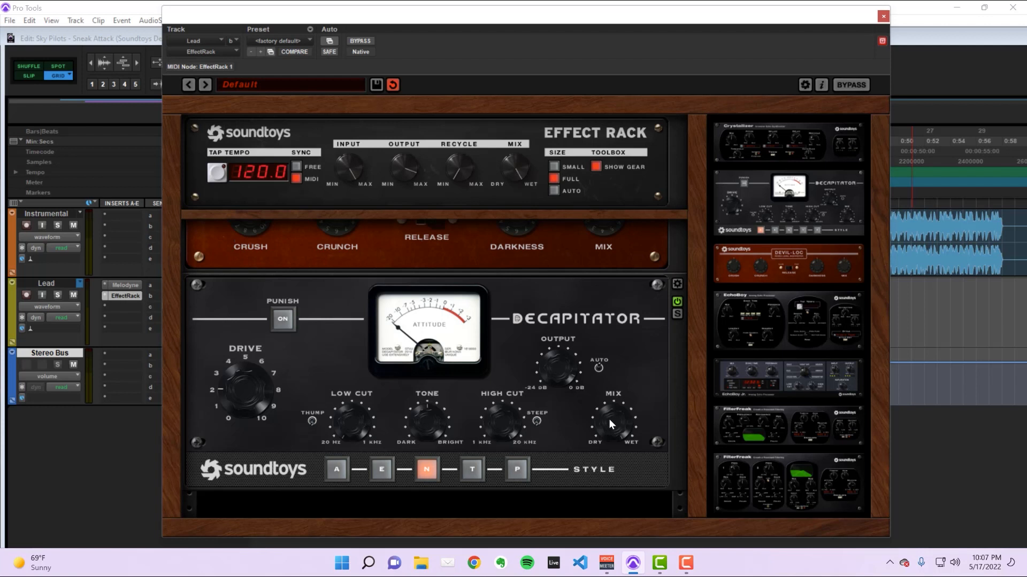
Try Decapitator's Punish mode and switch it back off.
left_click(283, 322)
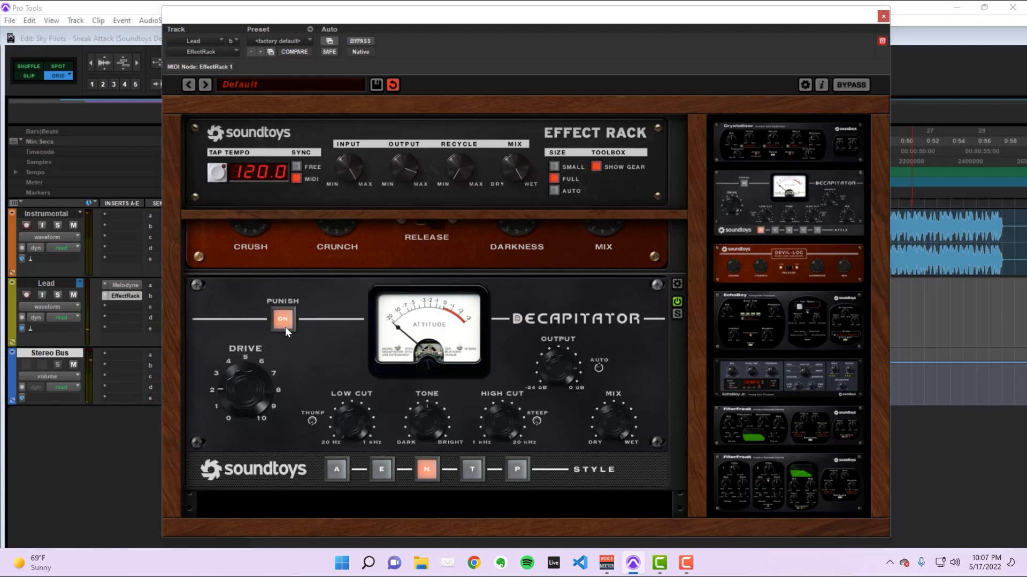
left_click(286, 328)
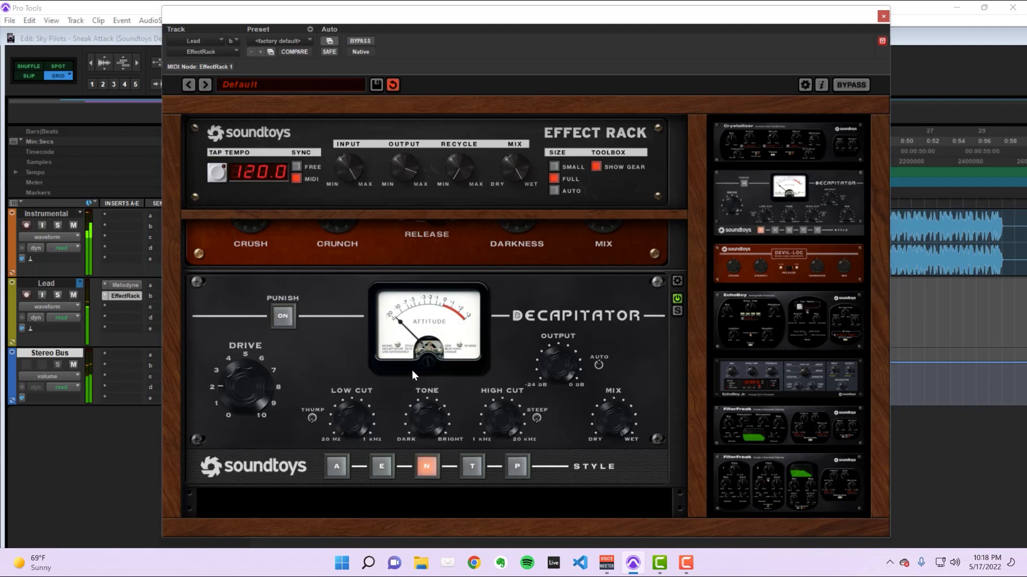
Play back the session to hear the vocal and fine-tune Decapitator's Drive.
key("space")
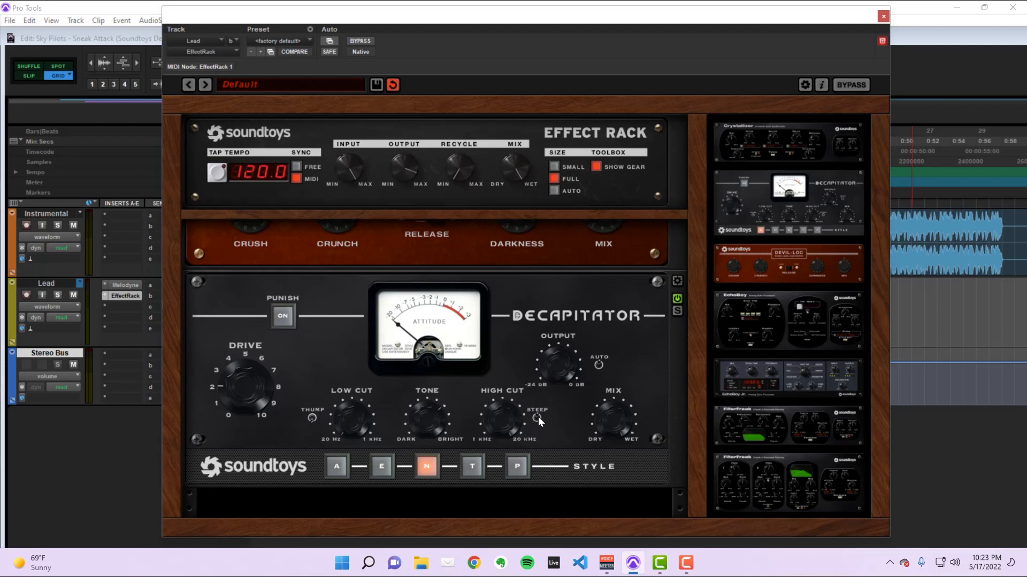
key("space")
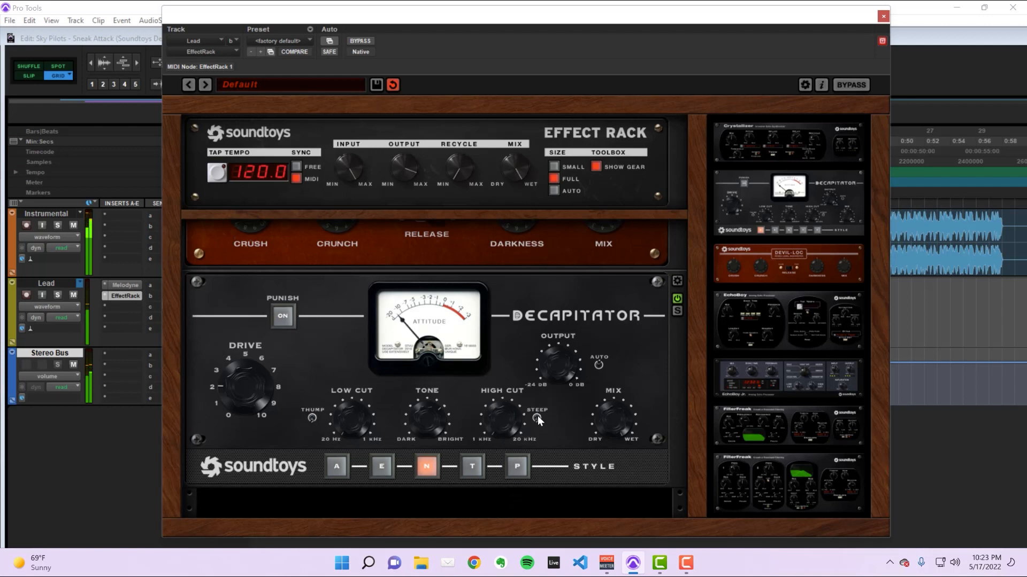
key("space")
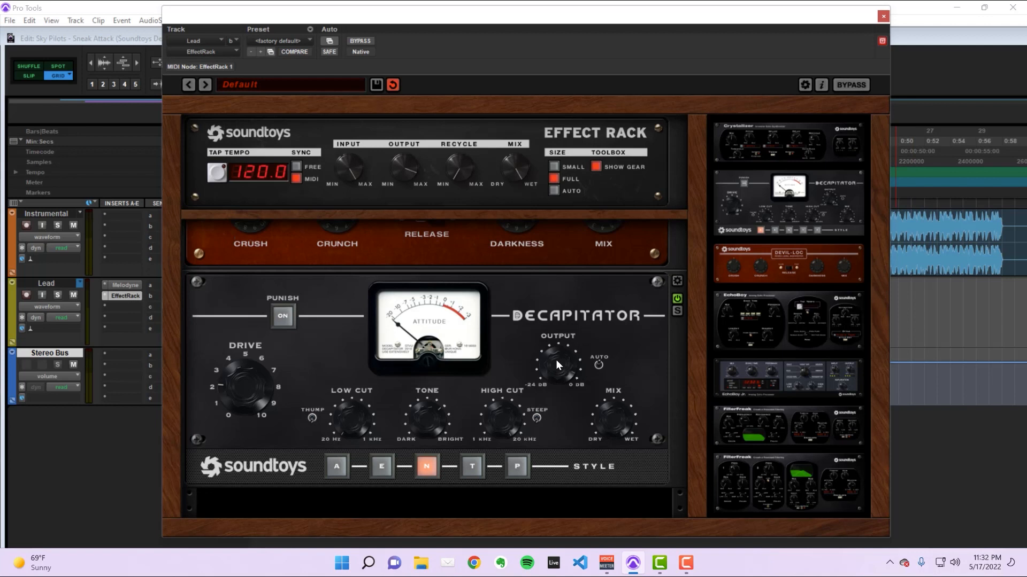
left_click_drag(228, 395, 247, 450)
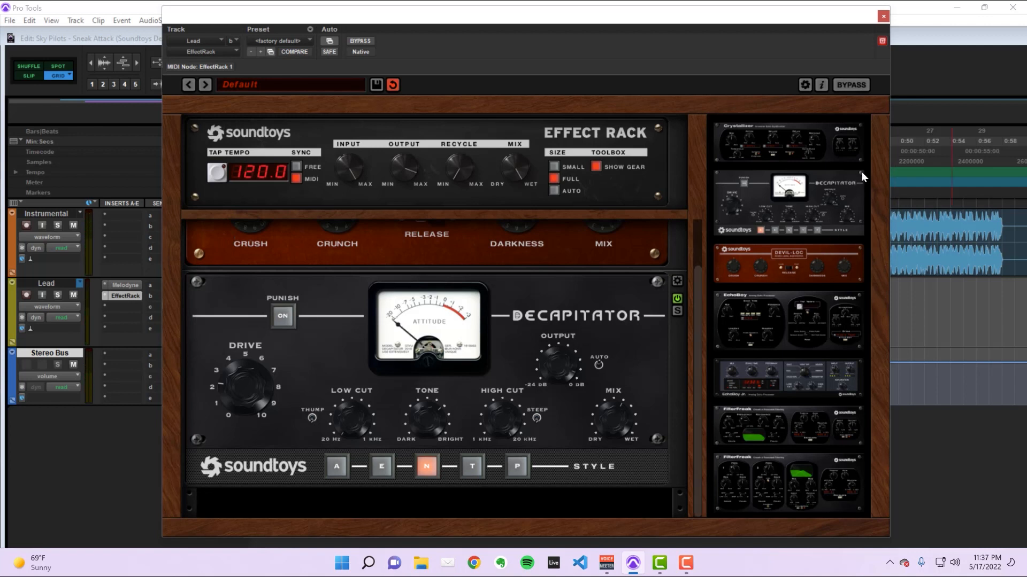
Add SIE-Q below Decapitator in the rack and adjust its Low, Mid, Mid frequency and High controls.
left_click_drag(866, 159, 866, 361)
left_click_drag(798, 446, 586, 506)
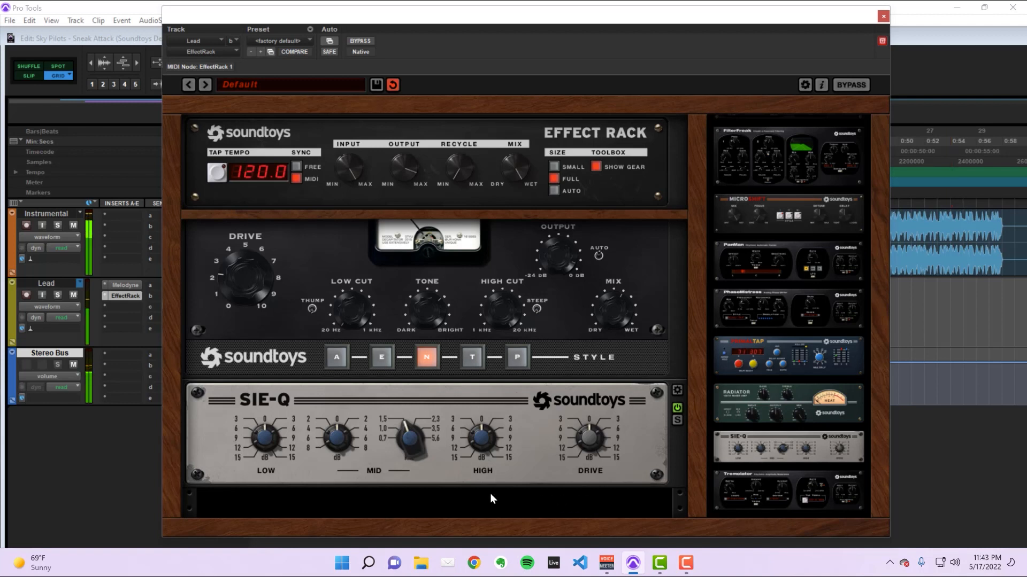
left_click_drag(262, 446, 265, 411)
mouse_move(269, 471)
left_mouse_down()
mouse_move(283, 535)
mouse_move(272, 484)
left_mouse_up()
left_click_drag(331, 447, 362, 405)
mouse_move(409, 440)
left_mouse_down()
mouse_move(409, 490)
mouse_move(397, 392)
mouse_move(404, 441)
left_mouse_up()
left_click_drag(341, 440, 345, 476)
left_click_drag(482, 493, 502, 456)
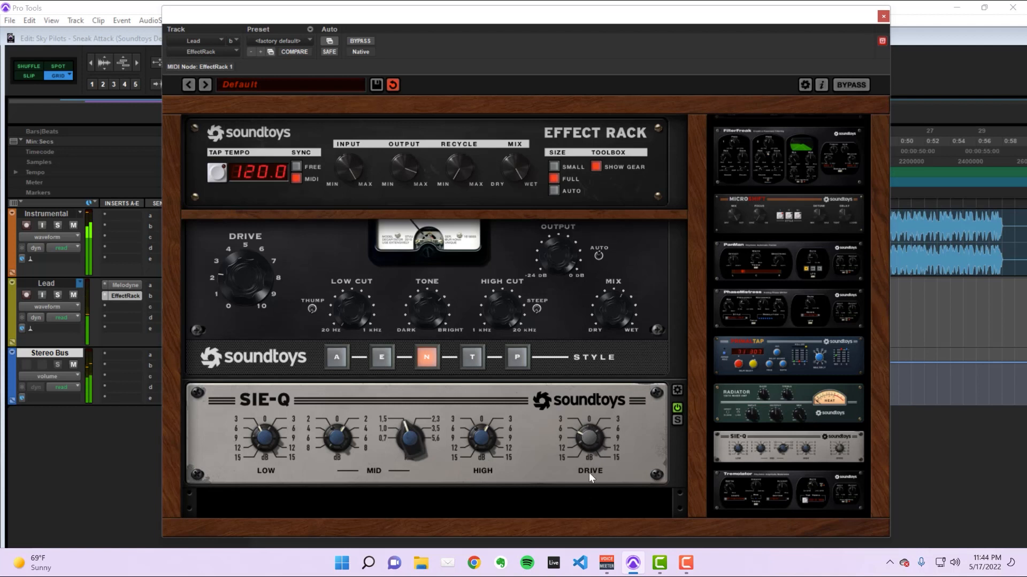
Adjust SIE-Q's Drive and compare the vocal with SIE-Q off and on, leaving it on.
left_click_drag(595, 416, 597, 402)
left_click_drag(599, 396, 603, 453)
left_click(677, 407)
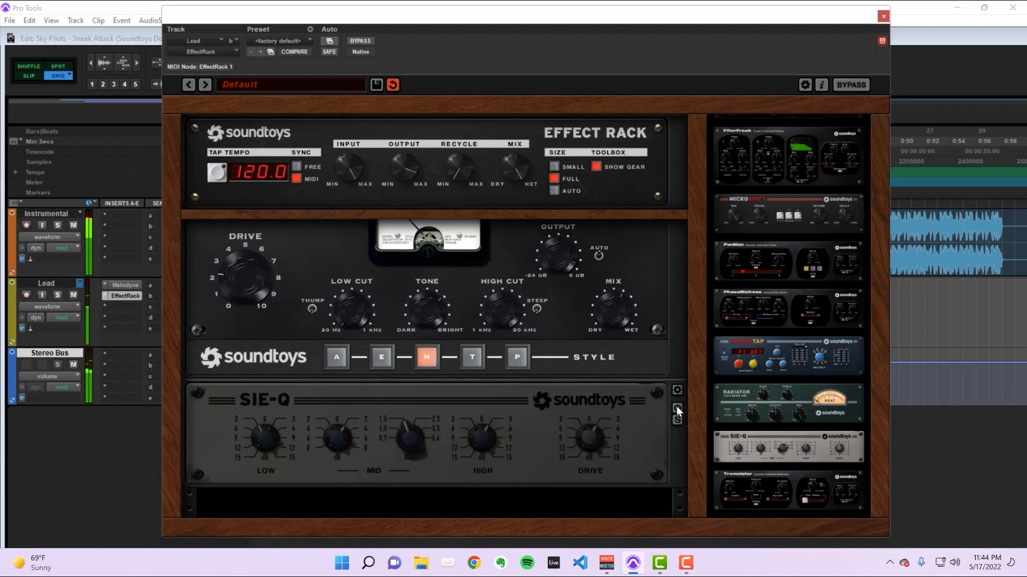
left_click(676, 406)
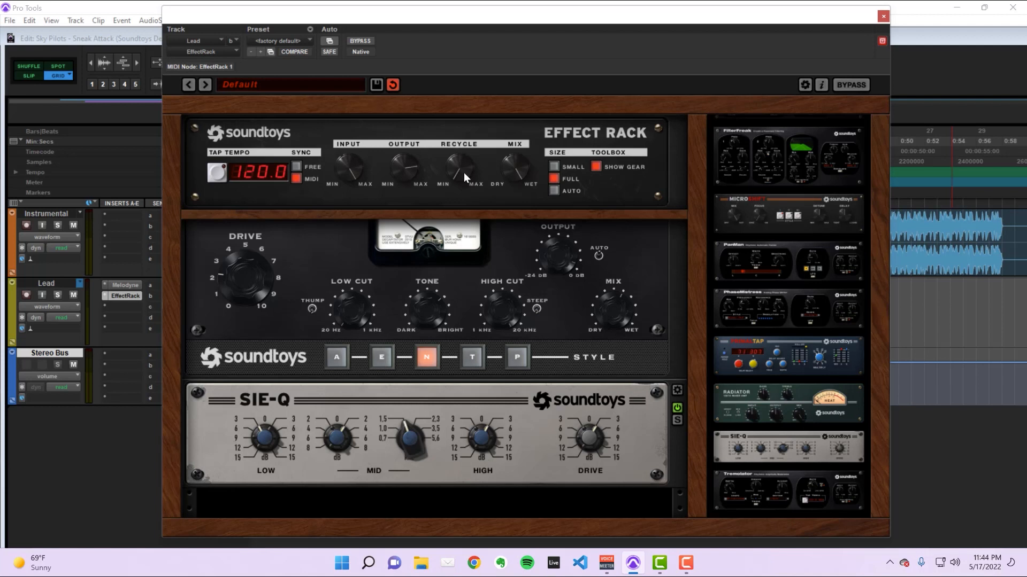
Toggle the bypass of the full Devil-Loc, Decapitator and SIE-Q chain repeatedly to compare the processed and dry vocal.
left_click(855, 88)
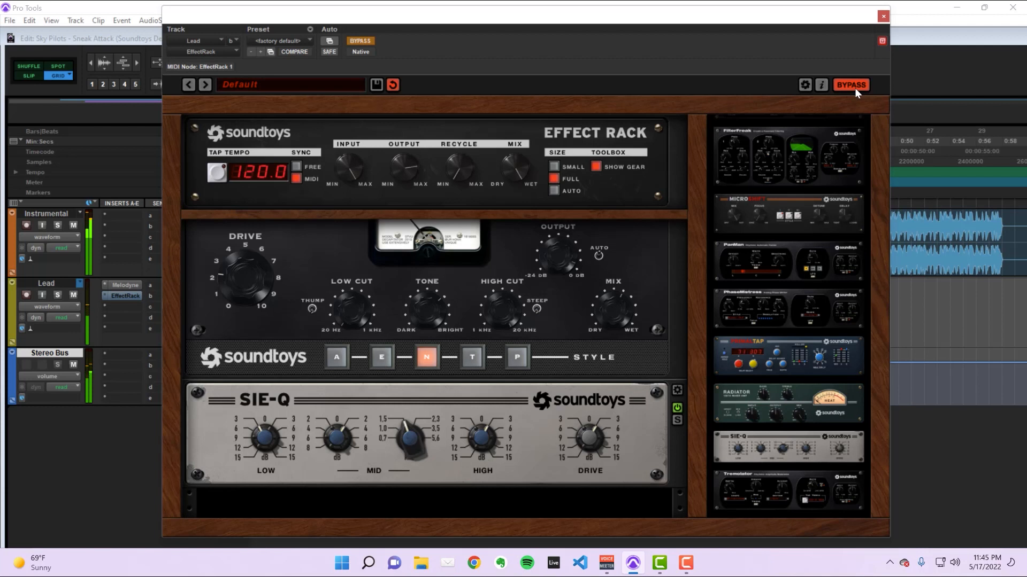
left_click(854, 88)
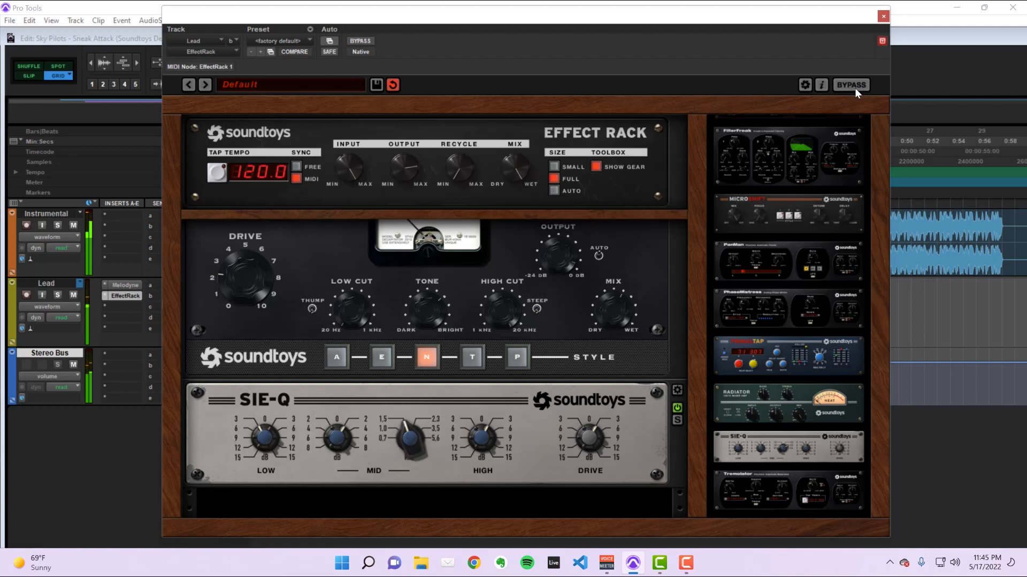
left_click(856, 89)
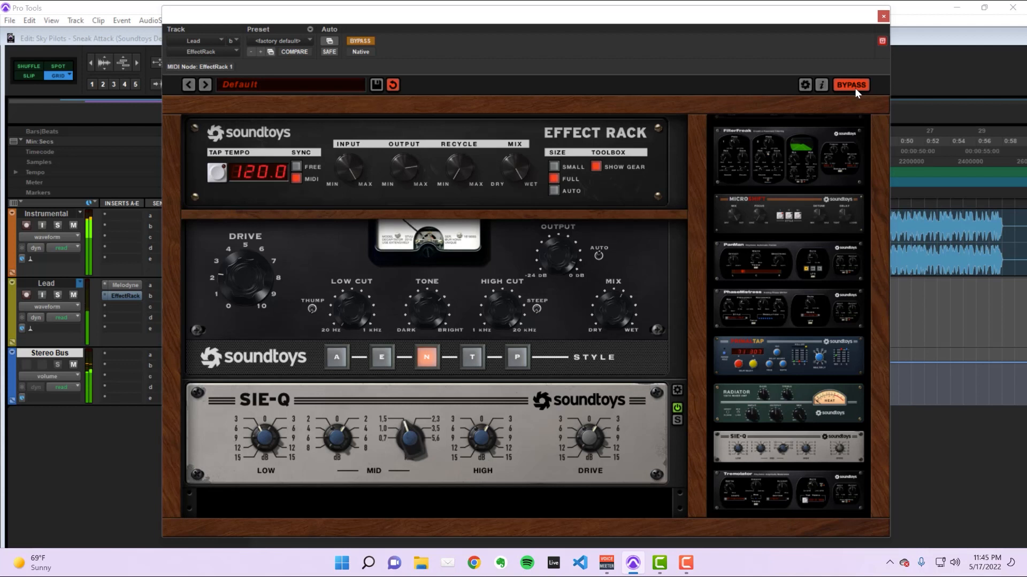
left_click(854, 87)
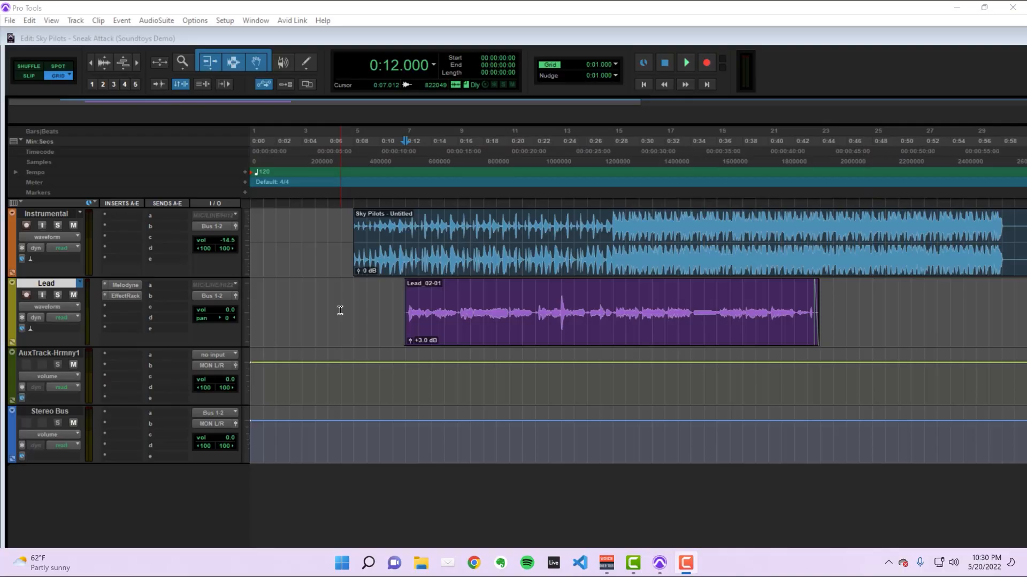
Route the Lead track's first send (a) to Bus 3-4 (Stereo).
left_click(166, 286)
left_click(165, 285)
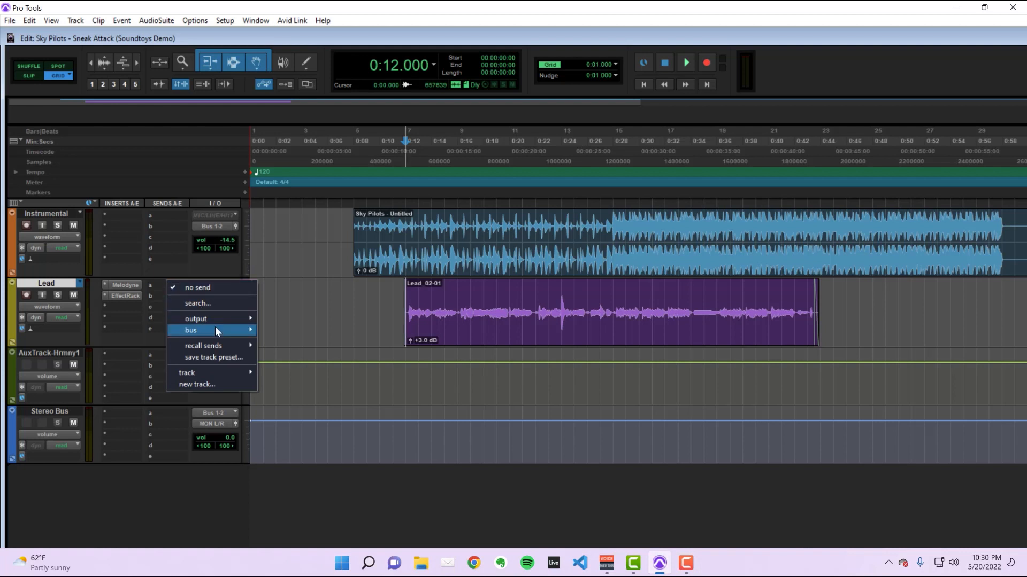
mouse_move(216, 328)
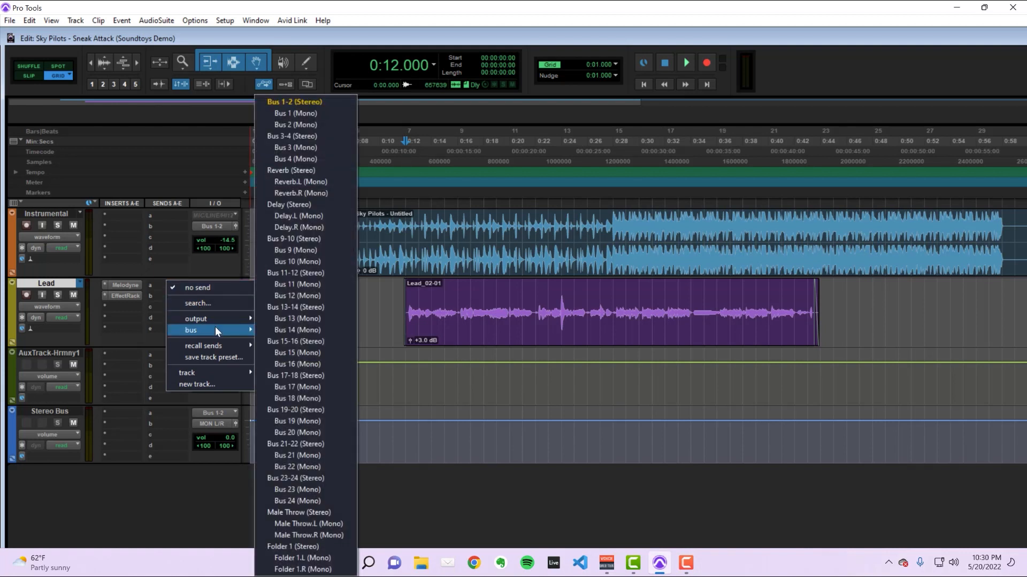
left_click(310, 138)
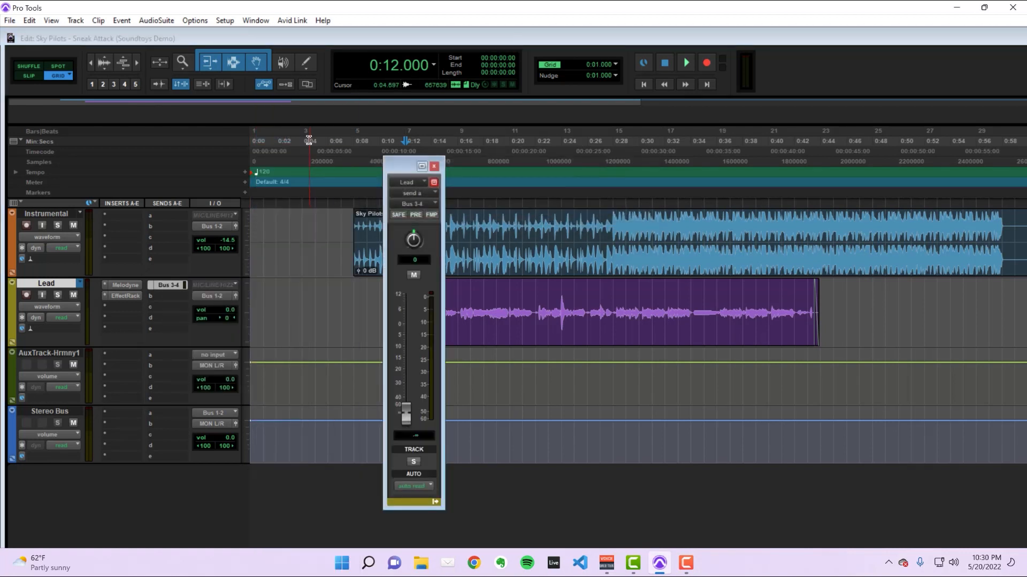
Set the input of the AuxTrack-Hrmny1 track to Bus 3-4 (Stereo).
left_click(214, 355)
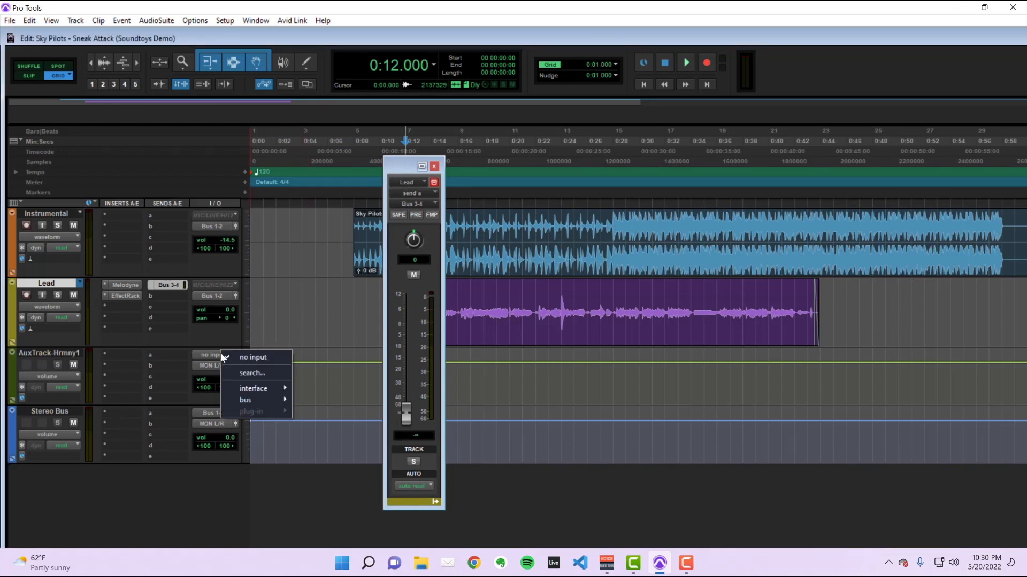
mouse_move(256, 395)
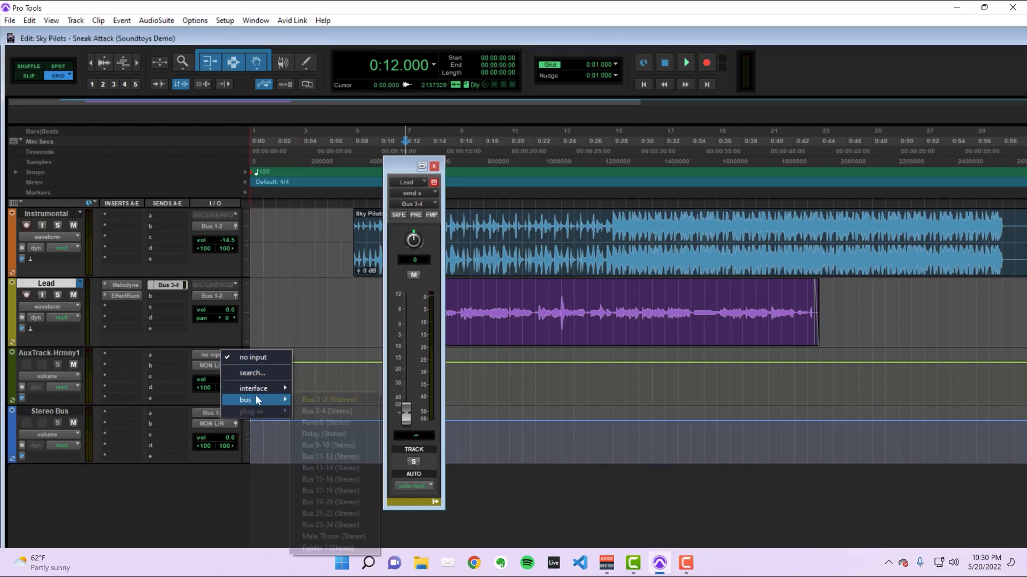
left_click(312, 412)
Raise the Lead track's send a level to -0.1 dB during playback and close the send window.
left_click_drag(397, 168, 290, 136)
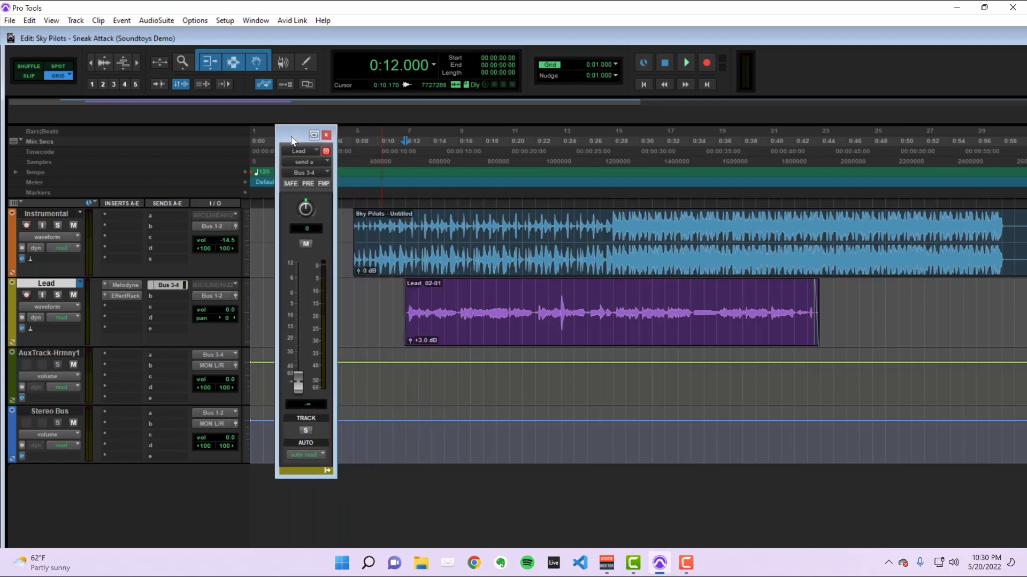
key("space")
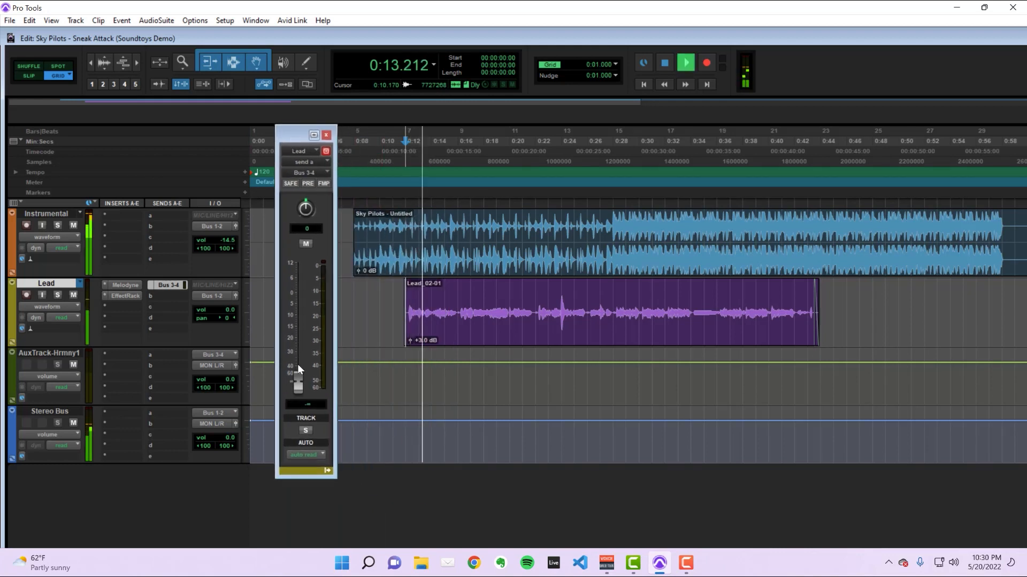
left_click_drag(296, 379, 294, 289)
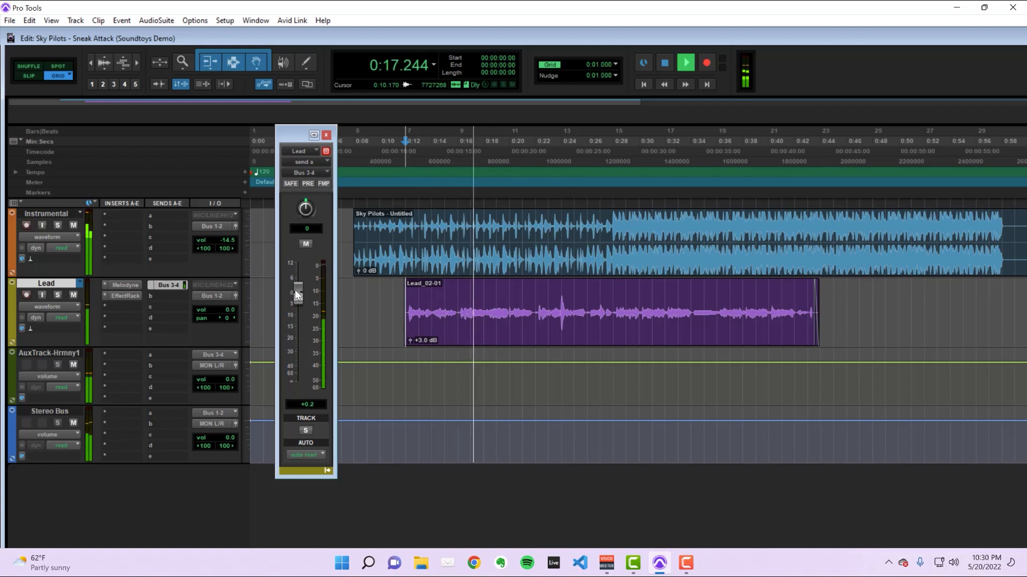
mouse_move(294, 289)
left_mouse_down()
mouse_move(300, 367)
mouse_move(310, 292)
left_mouse_up()
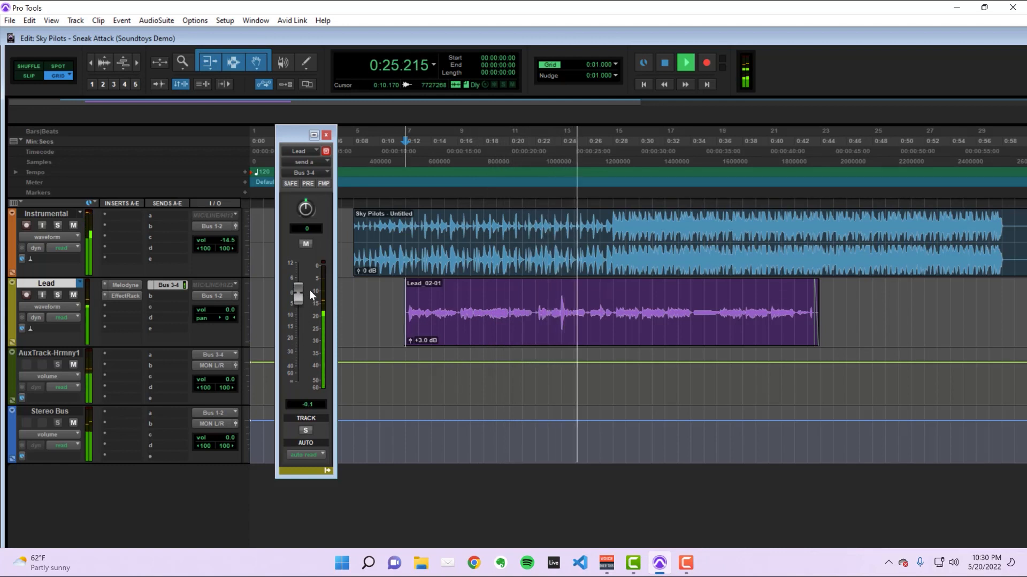
key("space")
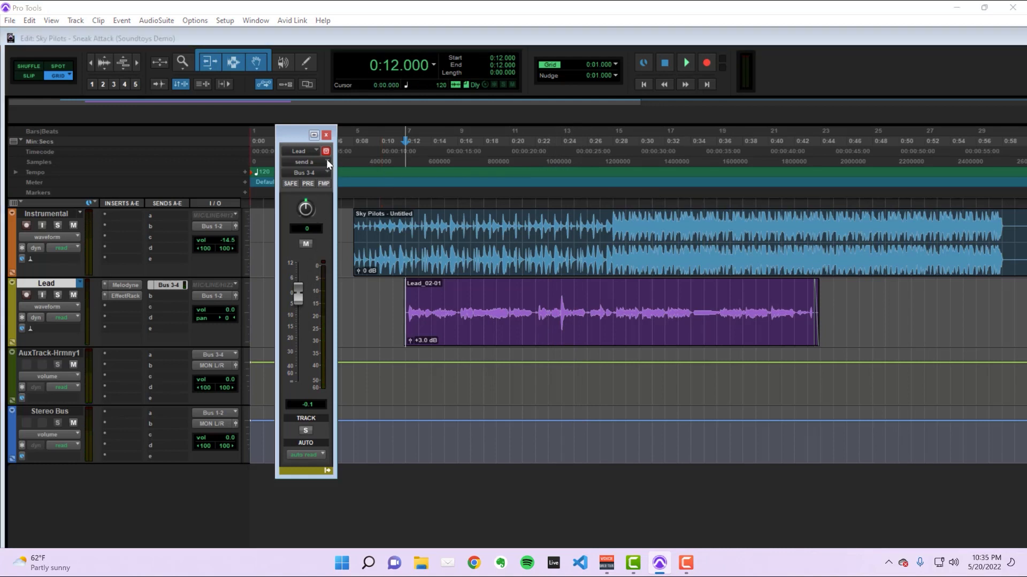
left_click(326, 135)
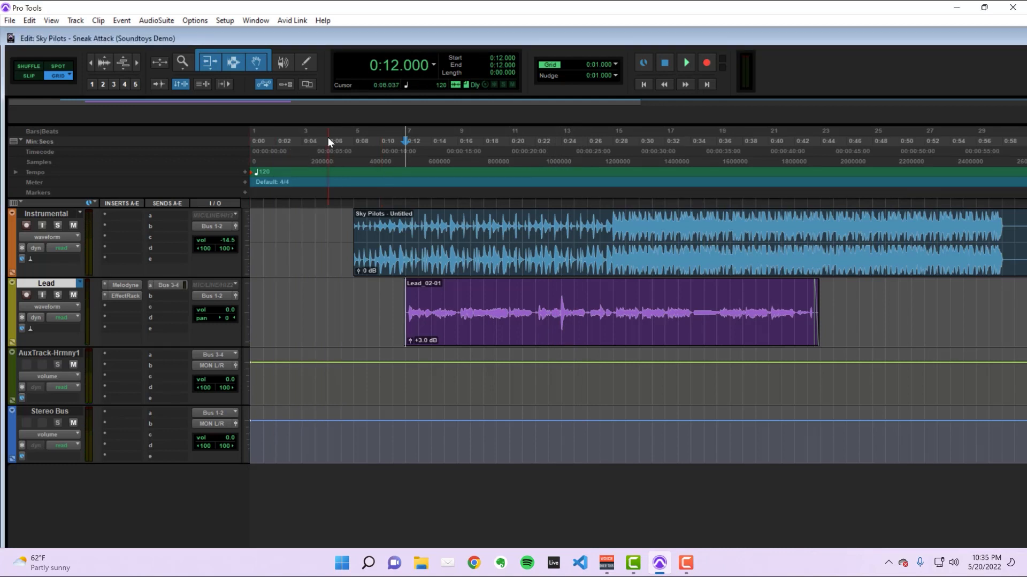
Insert Little AlterBoy (stereo) in the first insert slot of AuxTrack-Hrmny1.
left_click(116, 356)
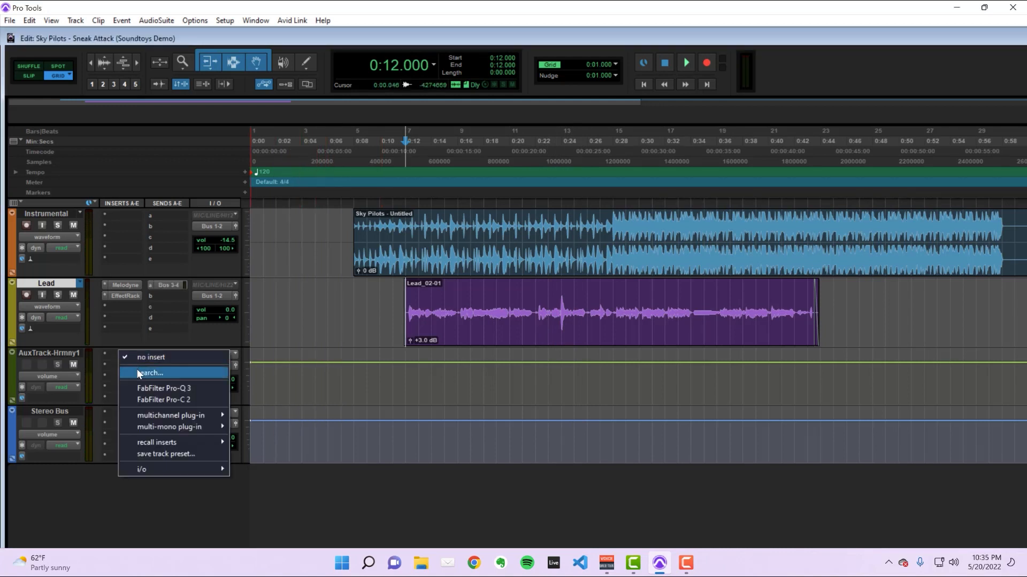
left_click(137, 370)
type("alter")
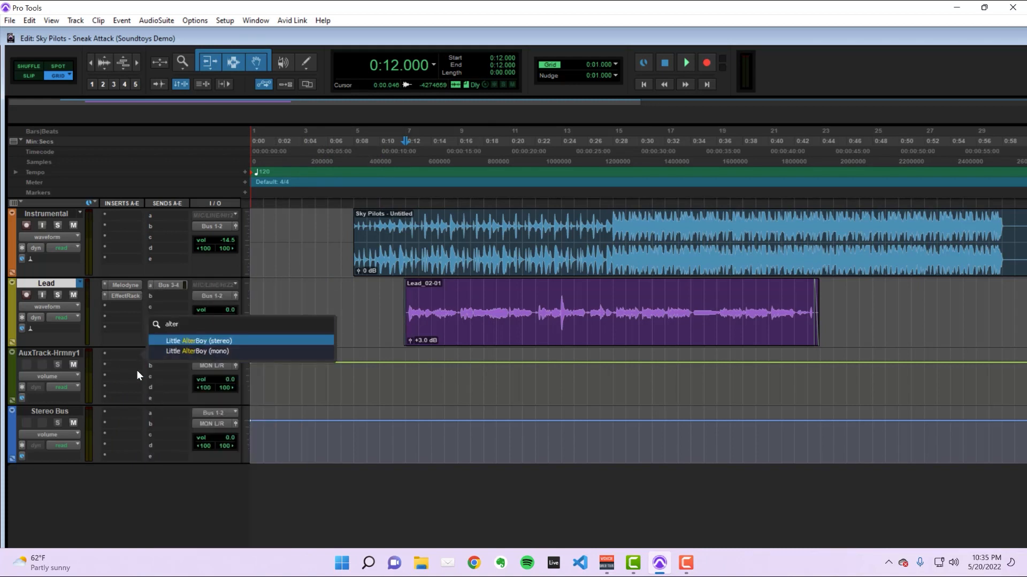
left_click(174, 340)
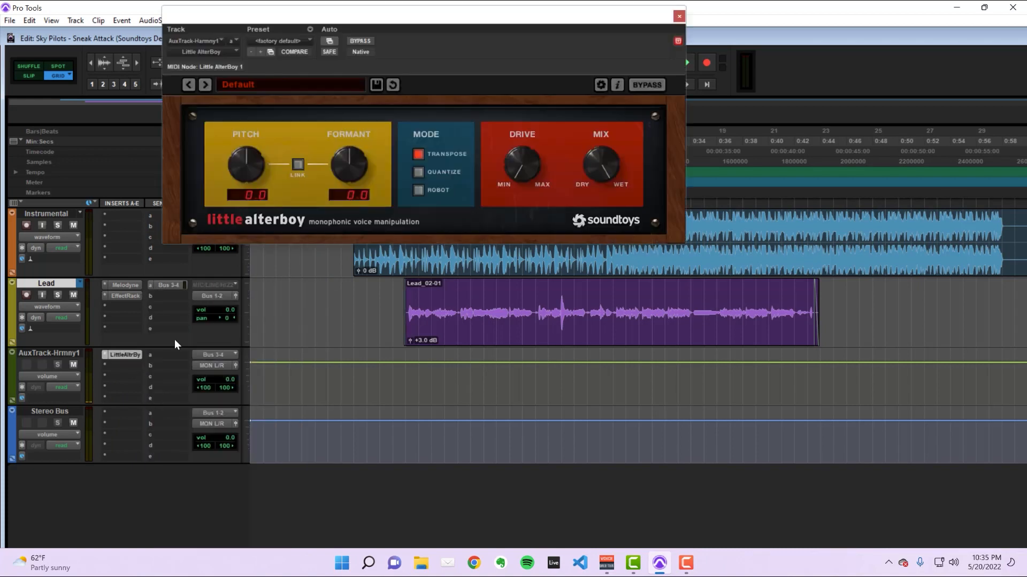
Set Little AlterBoy's Pitch to 7.0 and play the harmony back.
left_click_drag(455, 19, 548, 178)
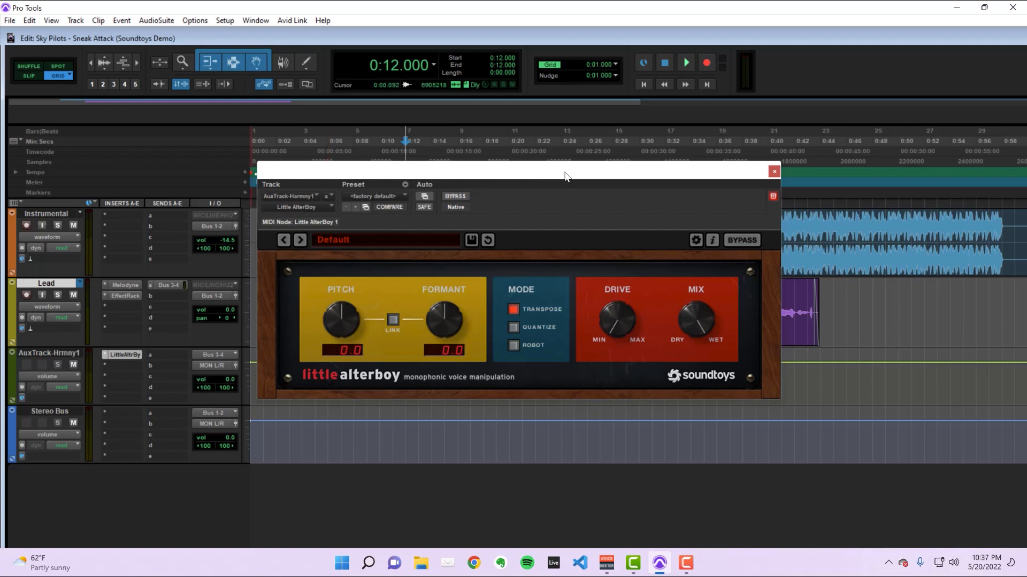
left_click_drag(340, 316, 343, 277)
key("space")
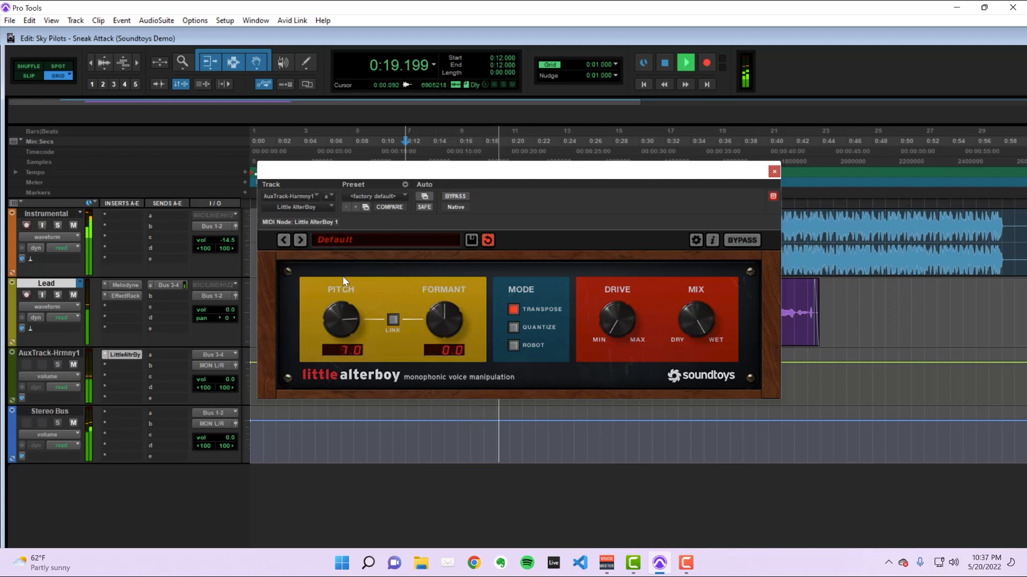
key("space")
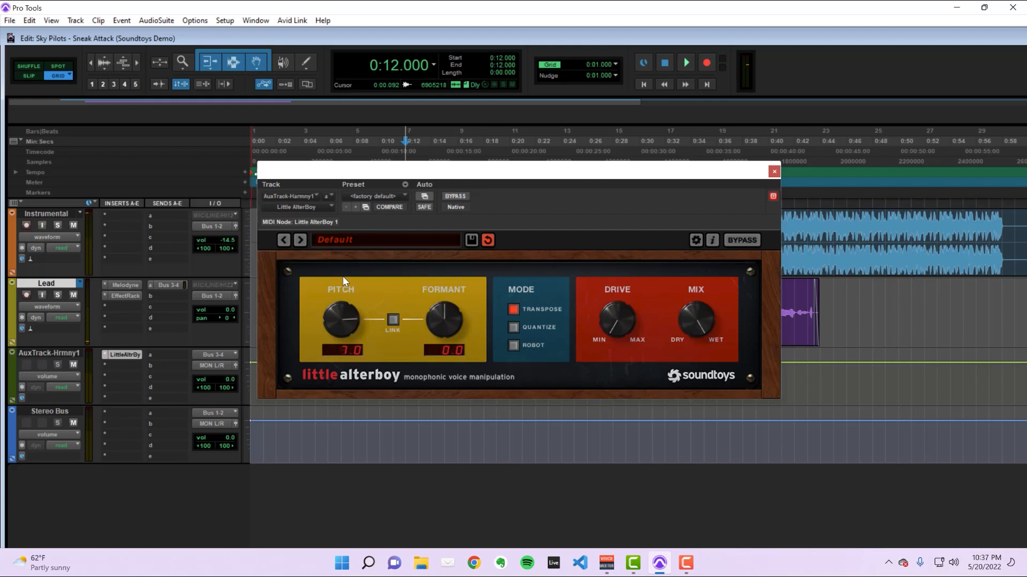
Raise Little AlterBoy's Formant to 5.1 during playback and close the plug-in window.
key("space")
left_click_drag(449, 317, 450, 289)
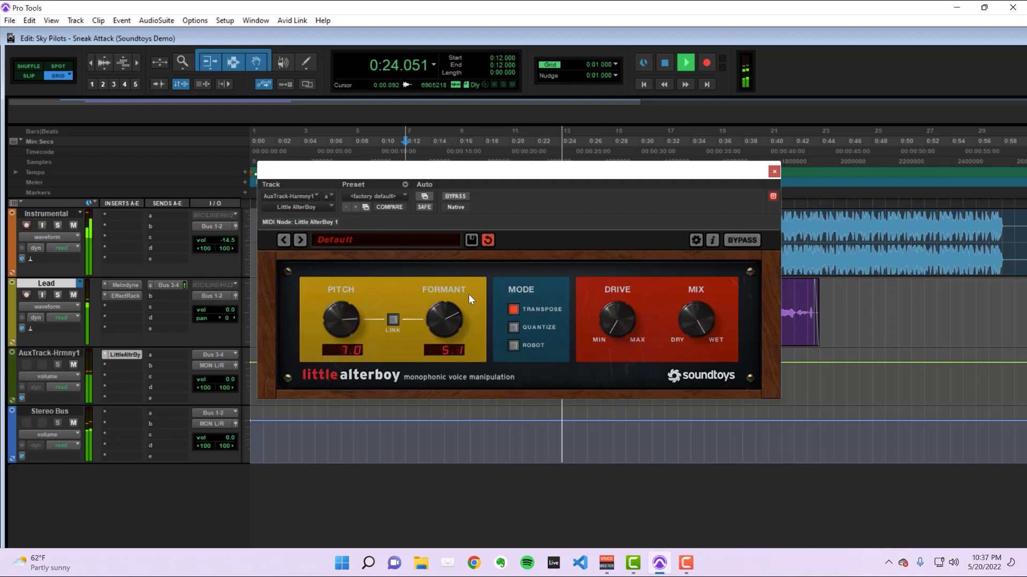
key("space")
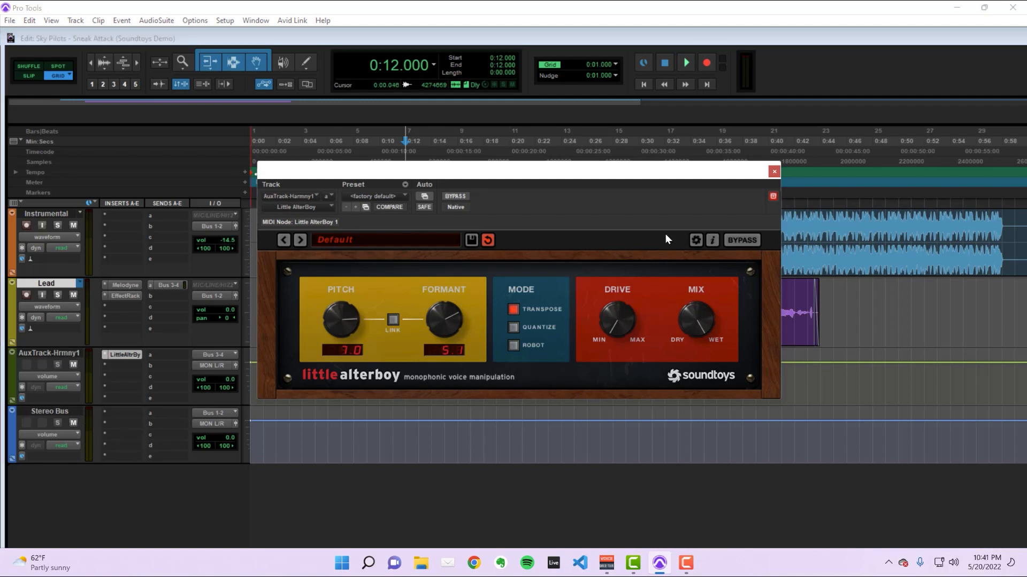
left_click(773, 171)
Insert MicroShift (stereo) below Little AlterBoy on AuxTrack-Hrmny1.
left_click(129, 366)
type("microshift")
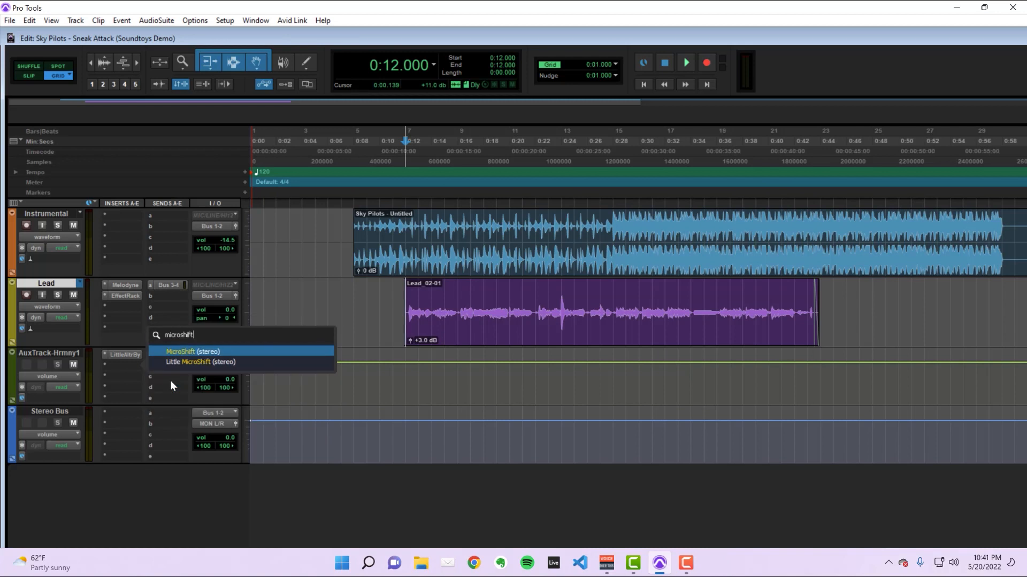
left_click(187, 351)
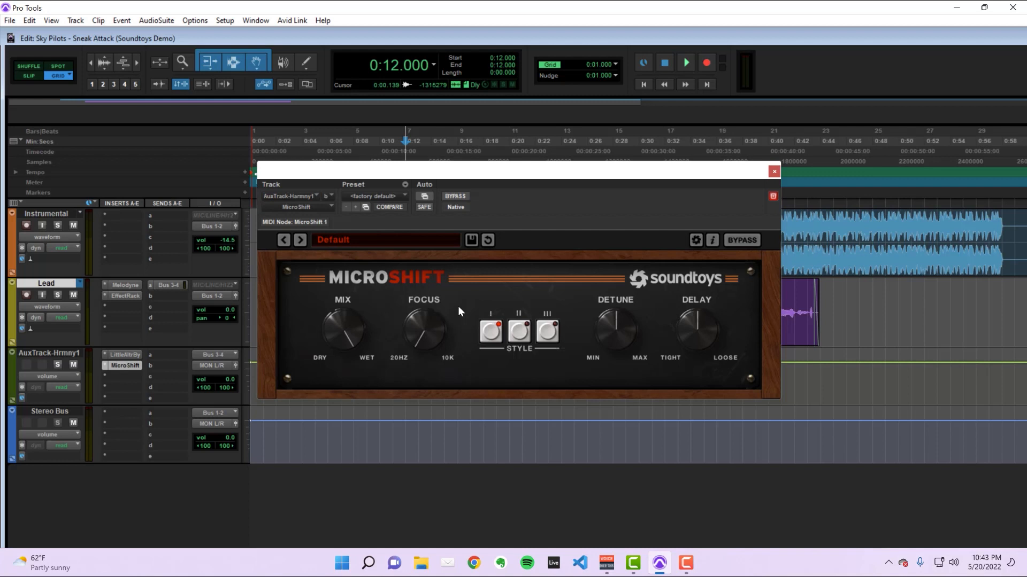
Audition MicroShift styles II and III during playback, leaving Style III selected.
key("space")
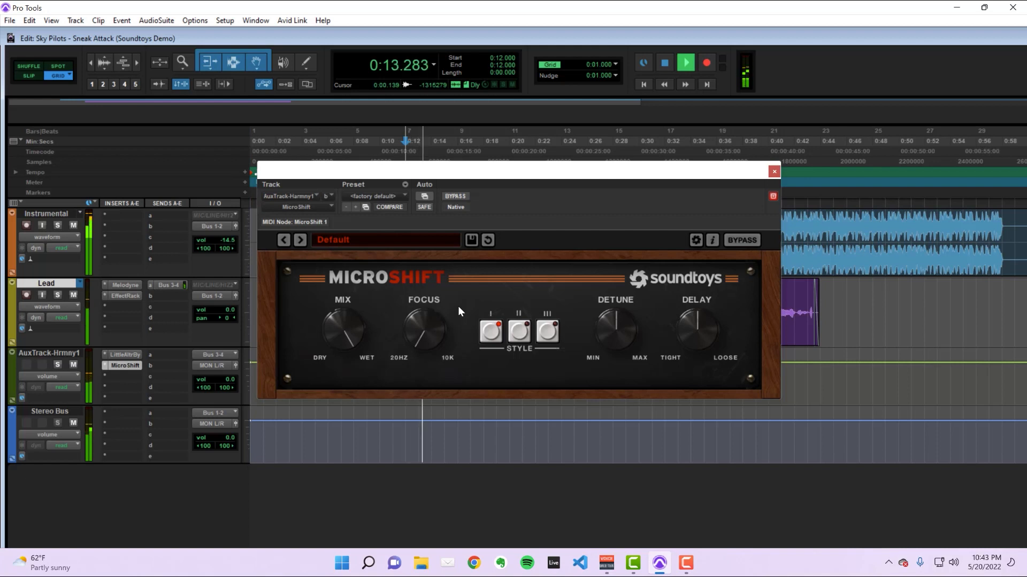
left_click(518, 331)
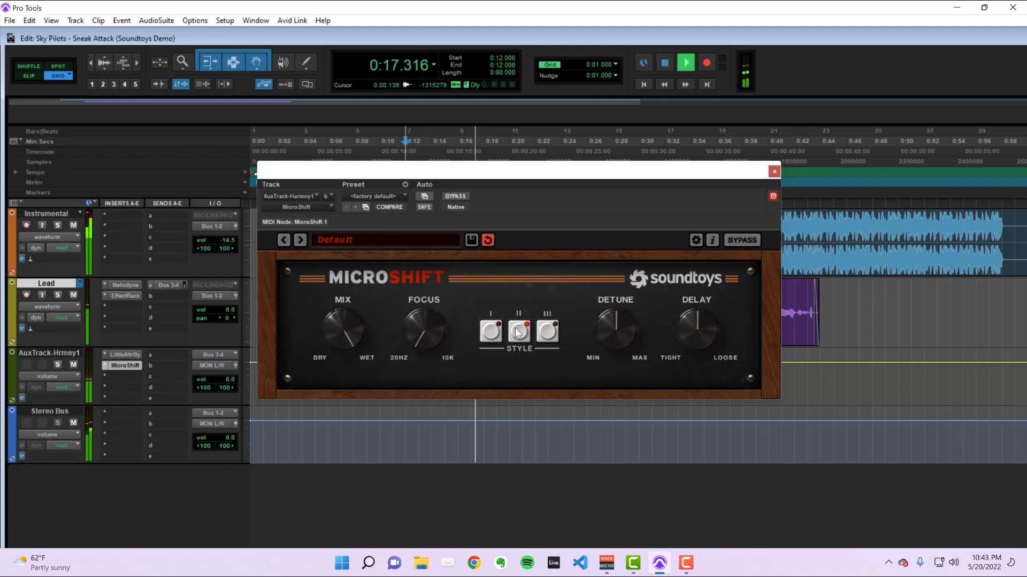
left_click(545, 330)
key("space")
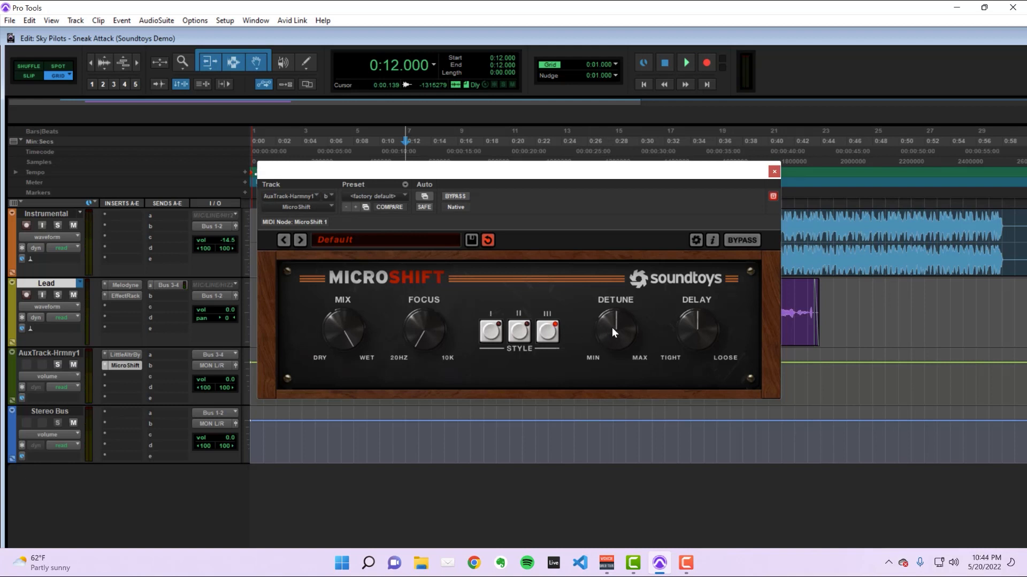
Sweep MicroShift's Detune between maximum and minimum during playback and leave it moderately above the middle.
key("space")
left_click_drag(612, 328, 622, 270)
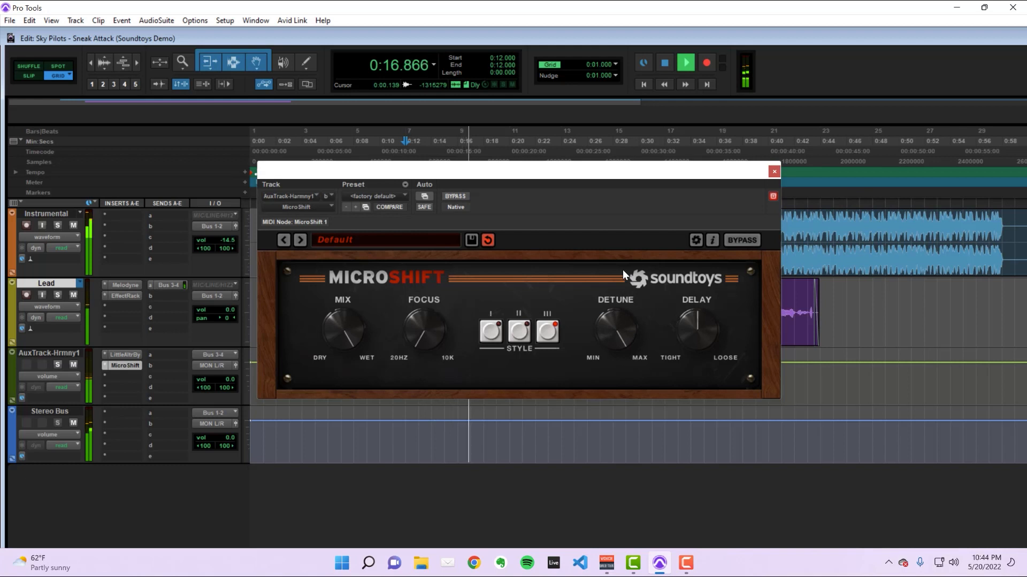
left_click_drag(623, 270, 604, 388)
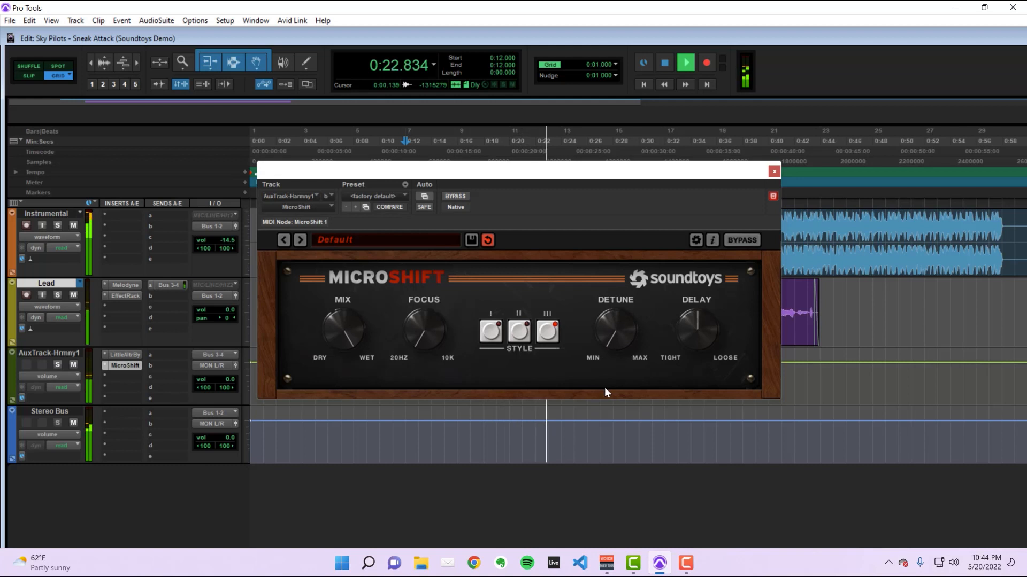
left_click_drag(603, 381, 611, 310)
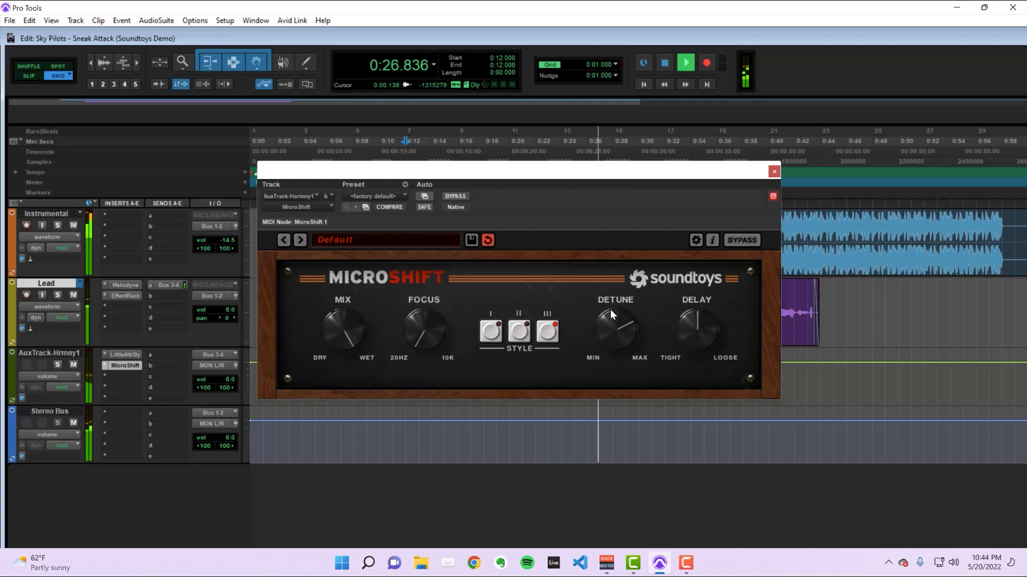
Sweep MicroShift's Delay from Tight to Loose while listening and return it to the middle.
left_click_drag(665, 315, 687, 395)
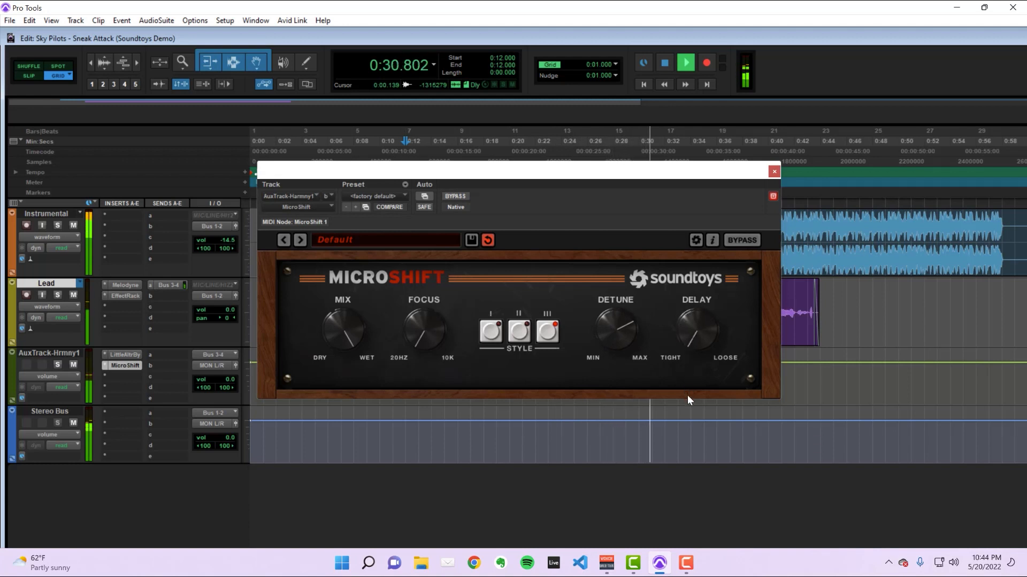
left_click_drag(687, 394, 697, 276)
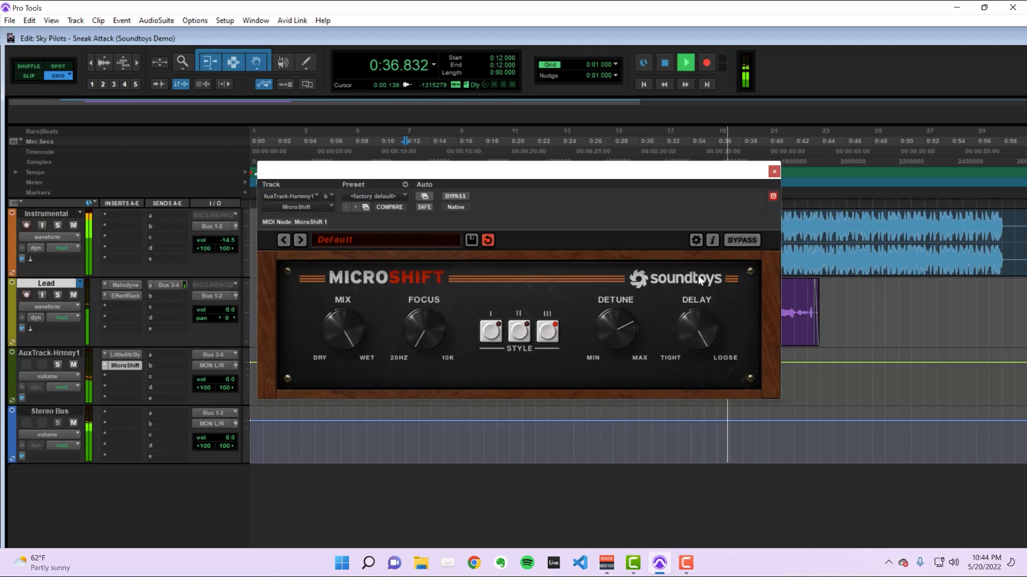
left_click_drag(698, 275, 698, 284)
left_click_drag(698, 283, 705, 346)
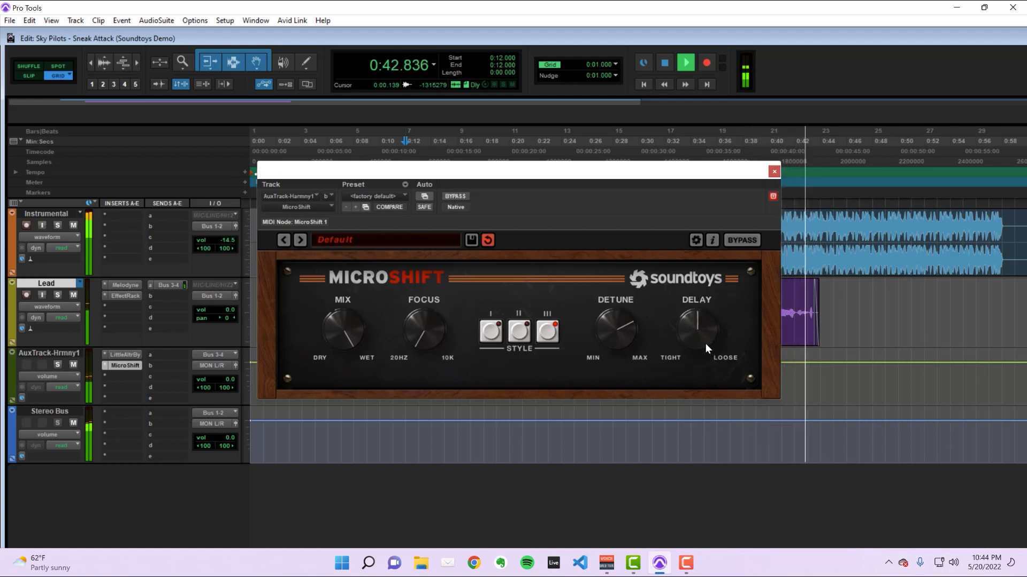
key("space")
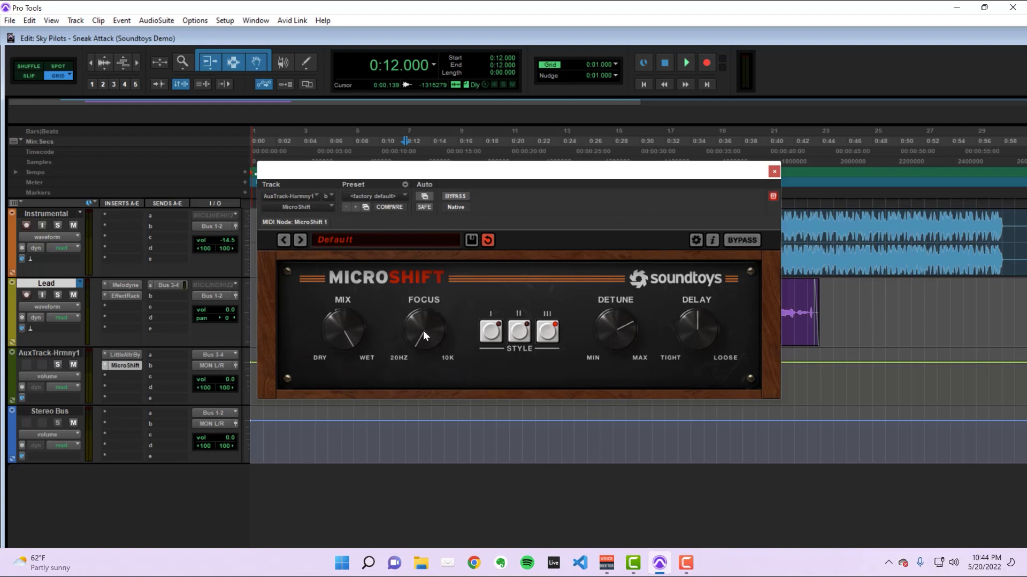
Audition MicroShift's Focus, returning it to 20 Hz, and lower Delay toward Tight before closing the plug-in window.
key("space")
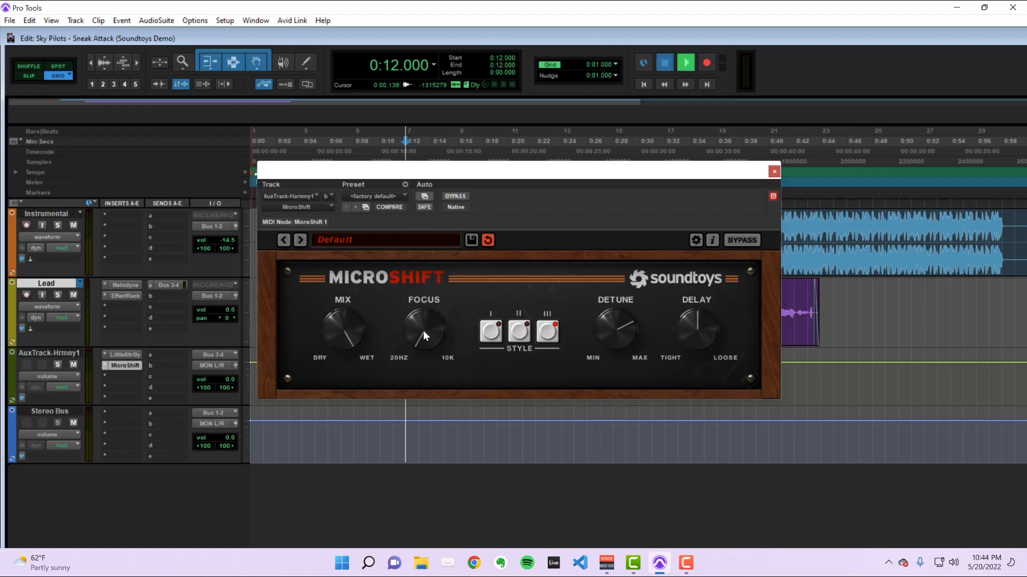
left_click_drag(423, 331, 441, 354)
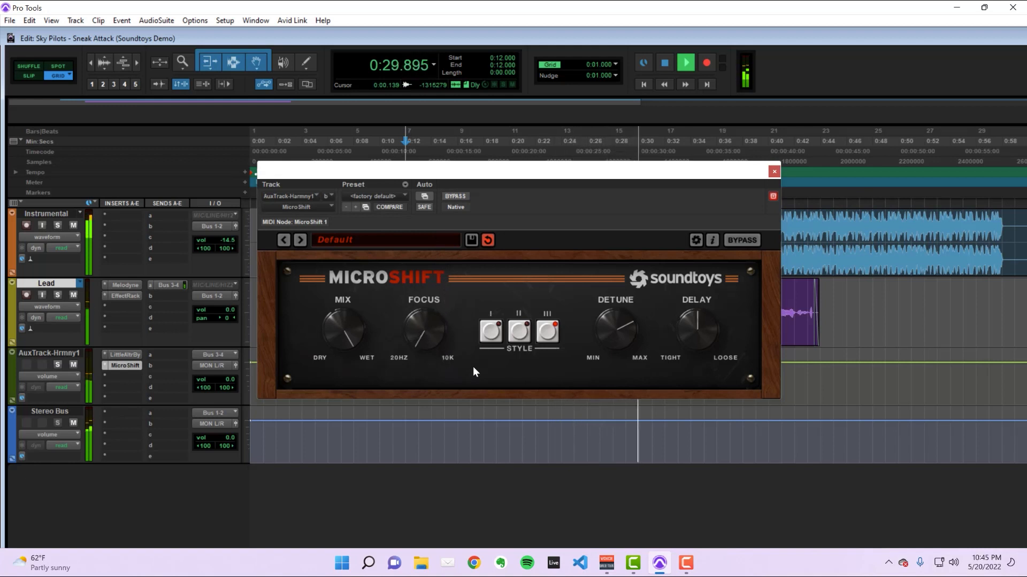
left_click_drag(694, 331, 699, 360)
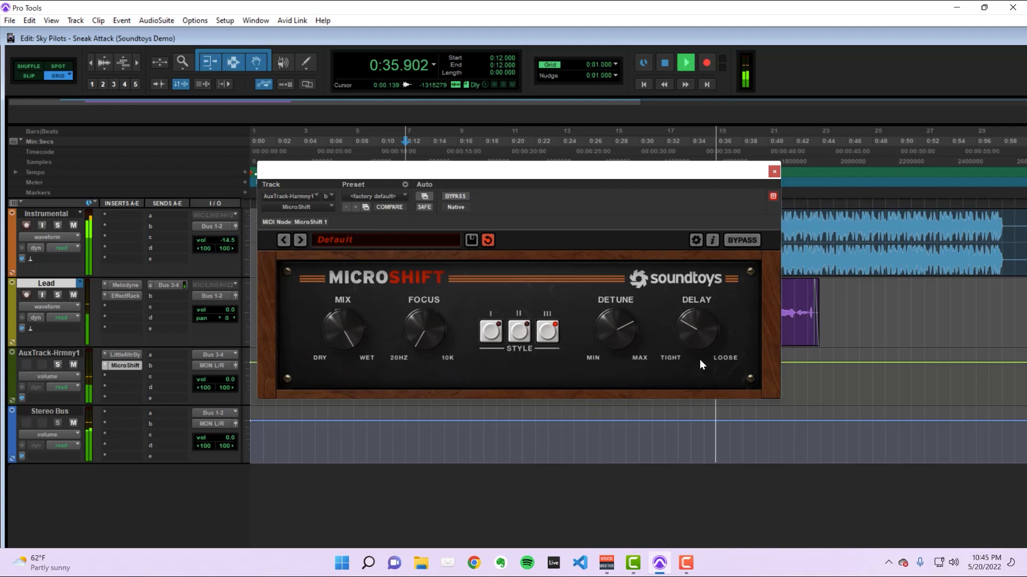
left_click_drag(695, 334, 696, 343)
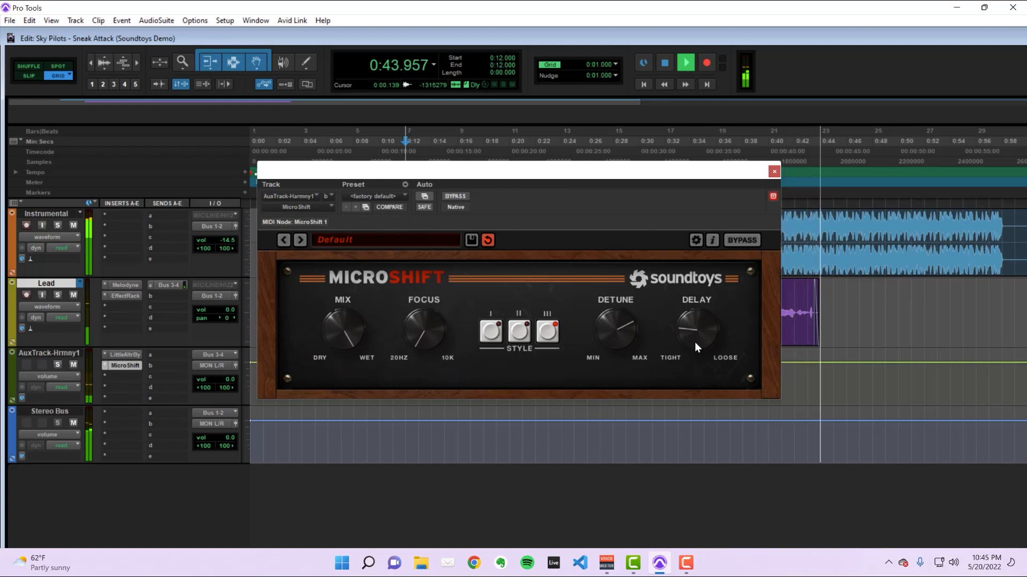
key("space")
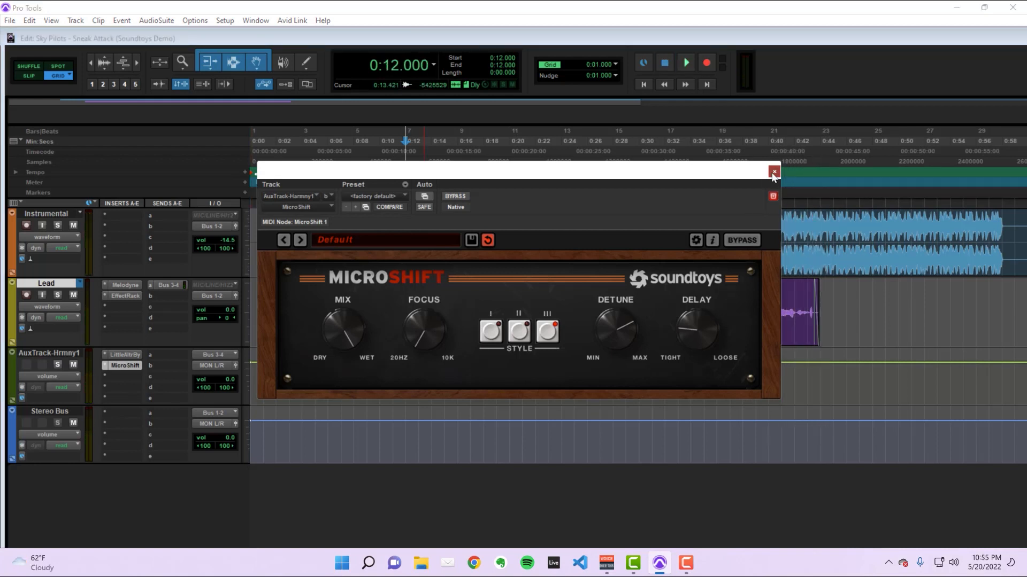
left_click(774, 172)
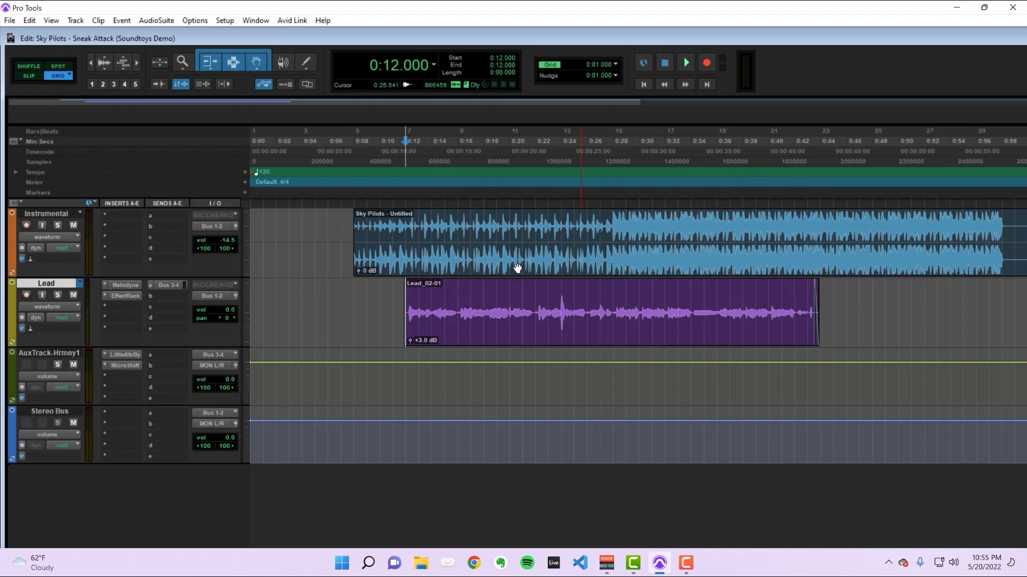
Display the Lead track's Bus 3-4 send level automation and lower the whole line to the minimum.
left_click(64, 310)
mouse_move(123, 401)
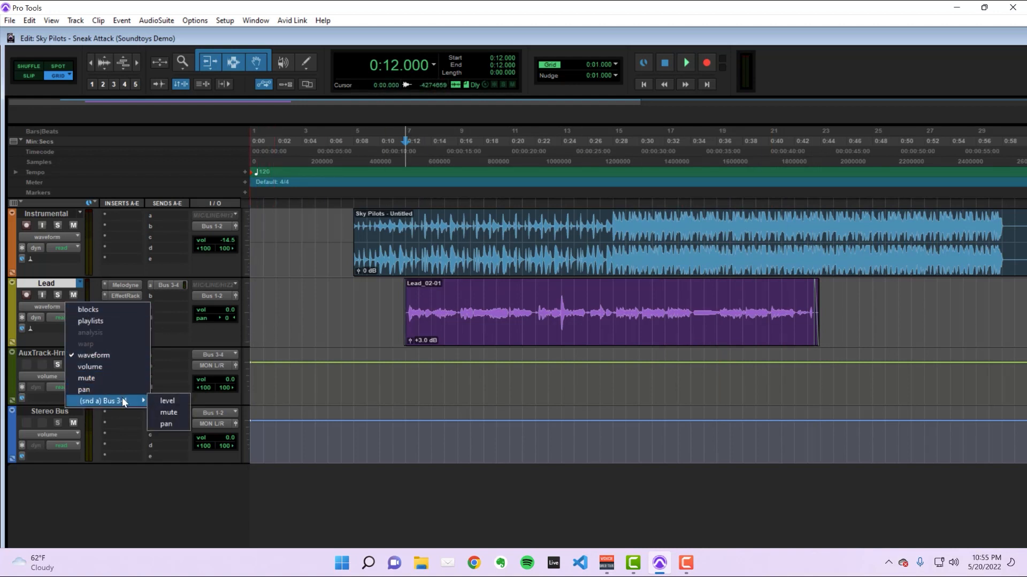
left_click(162, 401)
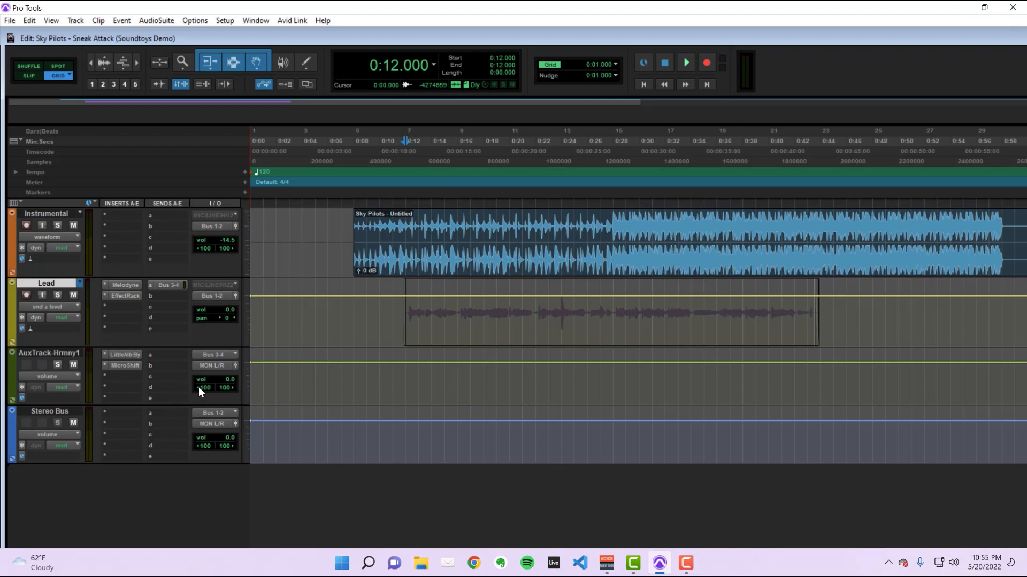
left_click_drag(380, 298, 365, 381)
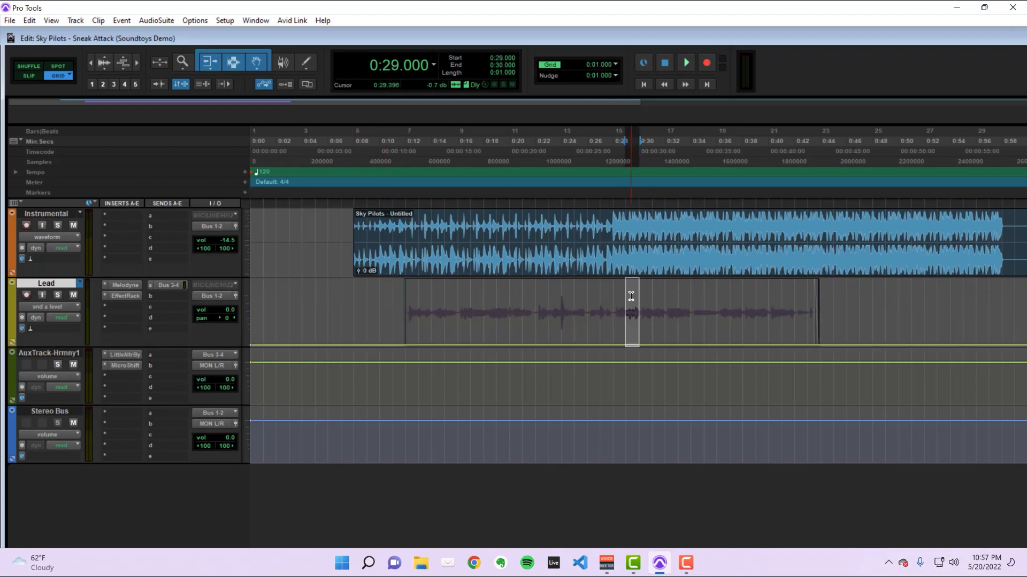
Raise the Lead's send level over six one-second sections between 0:29 and 0:42, and audition it from 0:28.
left_click_drag(631, 291, 630, 188)
left_click_drag(631, 188, 630, 188)
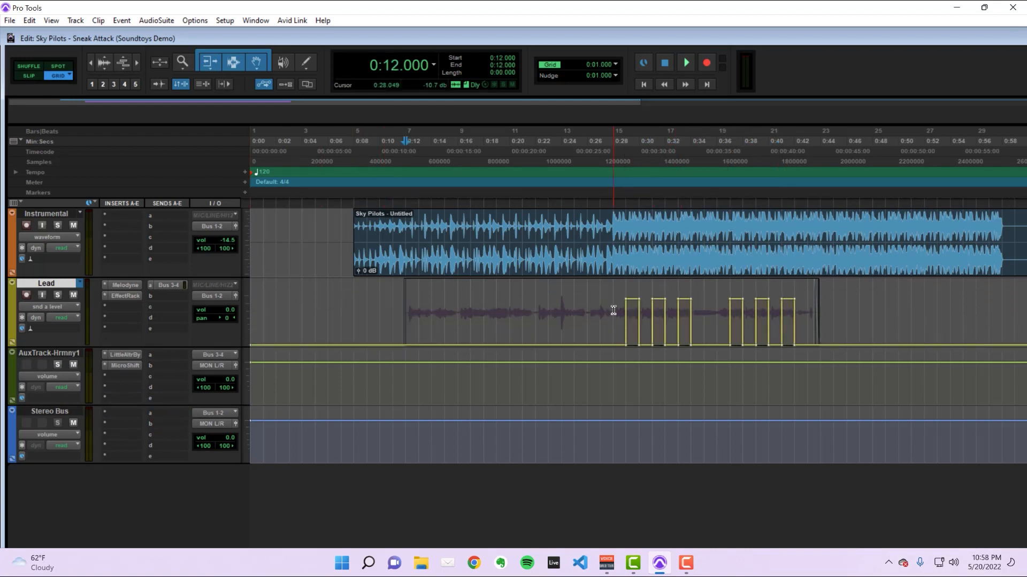
left_click(614, 310)
key("space")
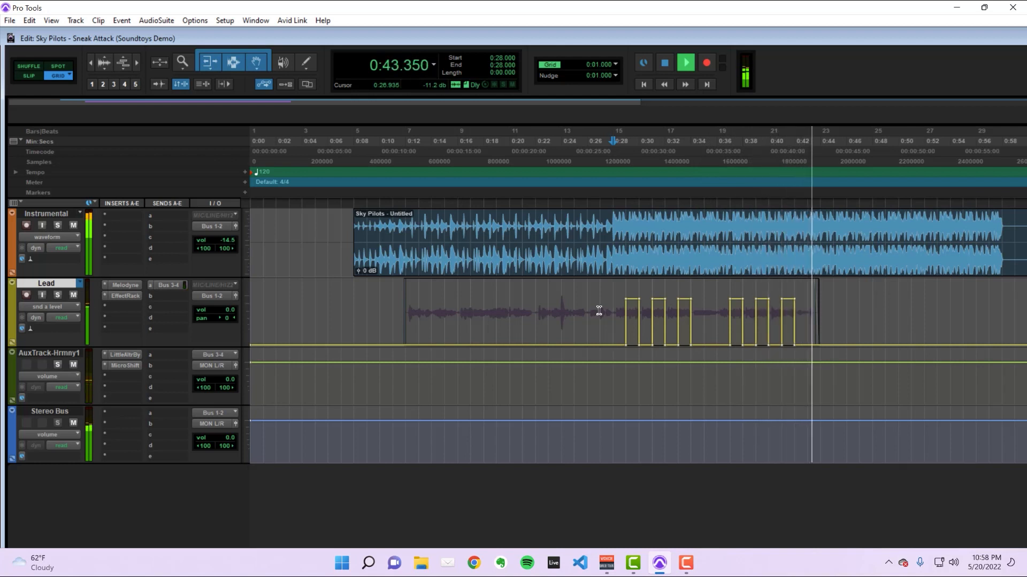
key("space")
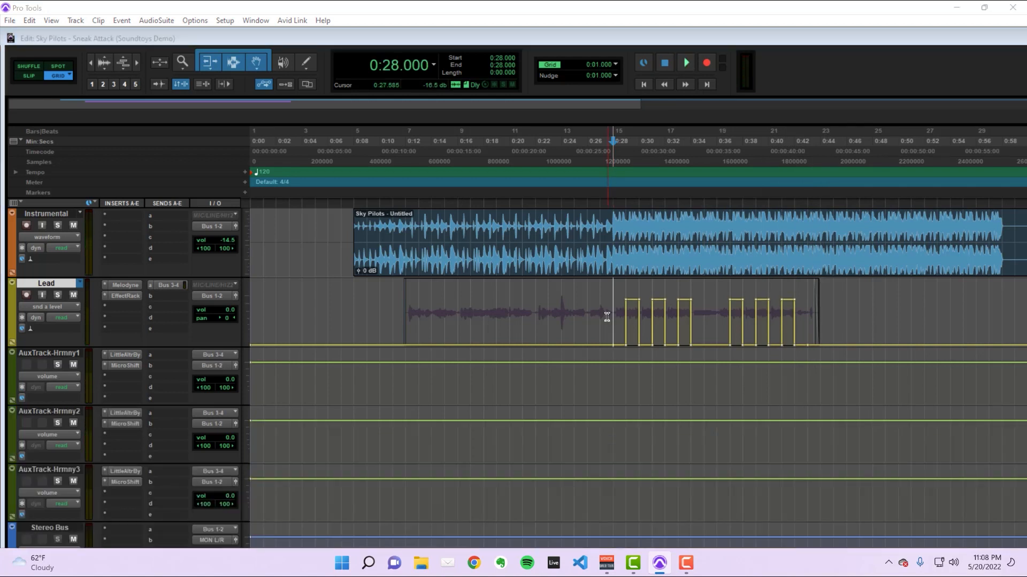
Select the three harmony aux tracks and listen to them with the mix from 0:28.
left_click(62, 350)
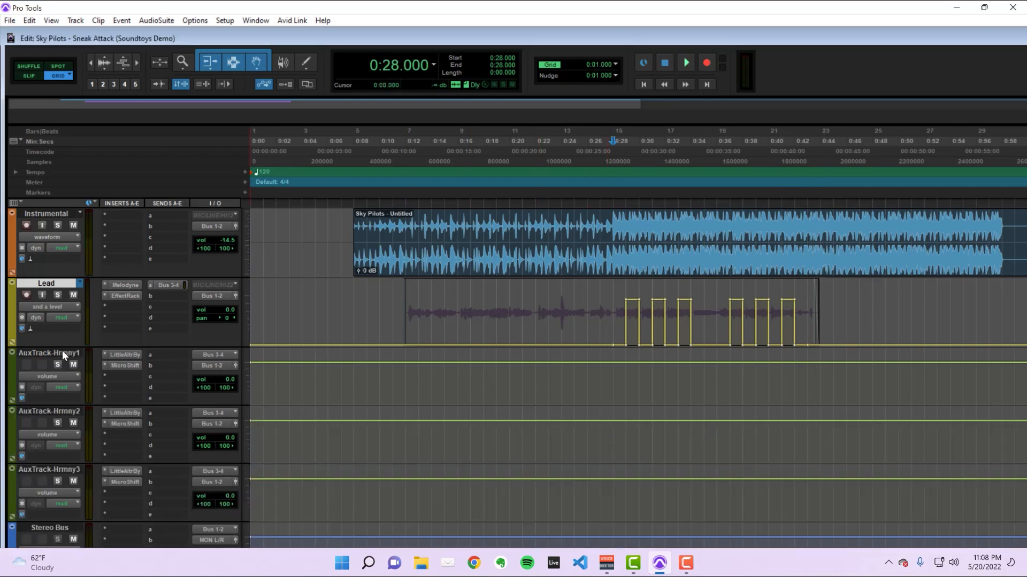
left_click(57, 469, "shift")
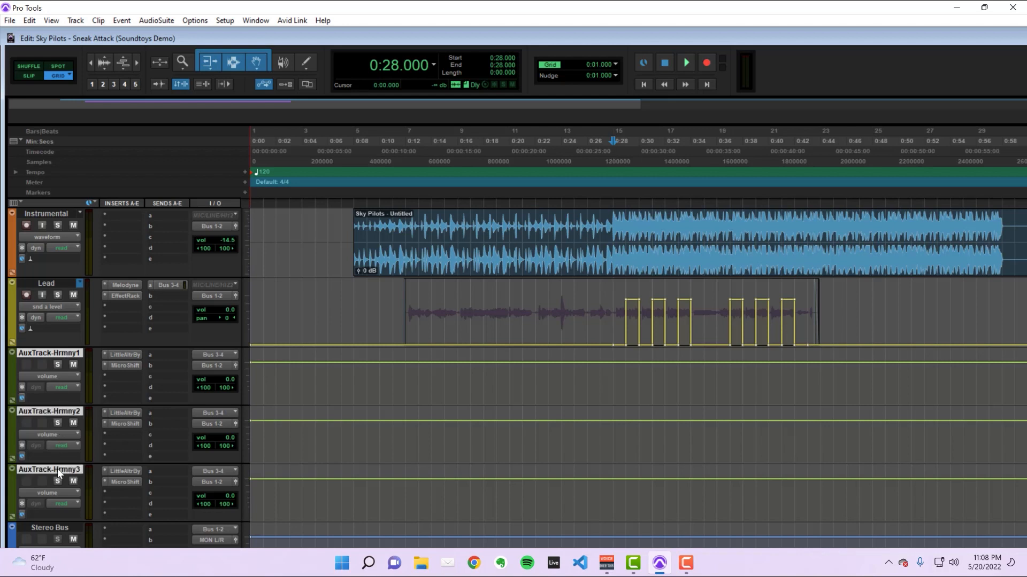
key("space")
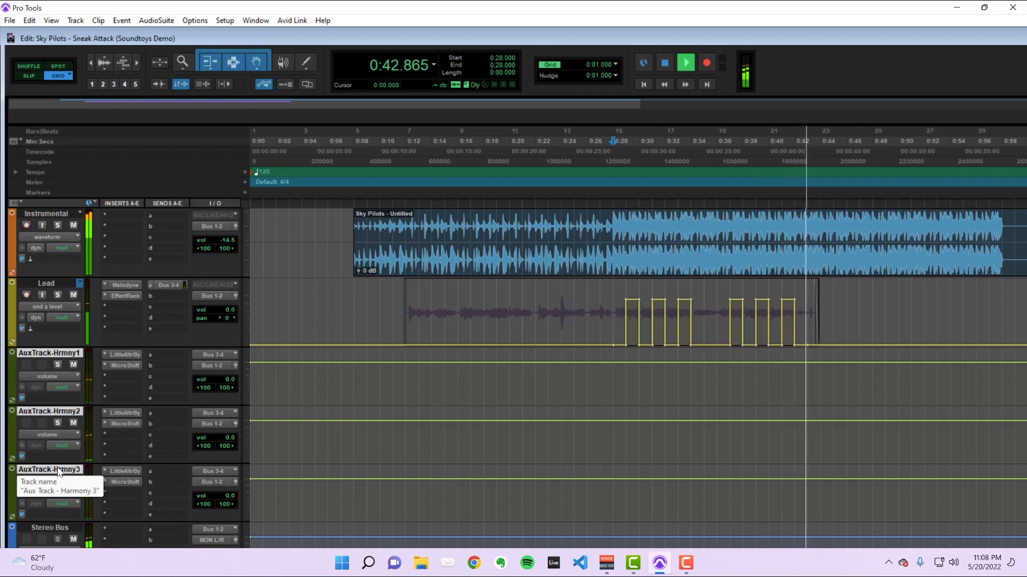
key("space")
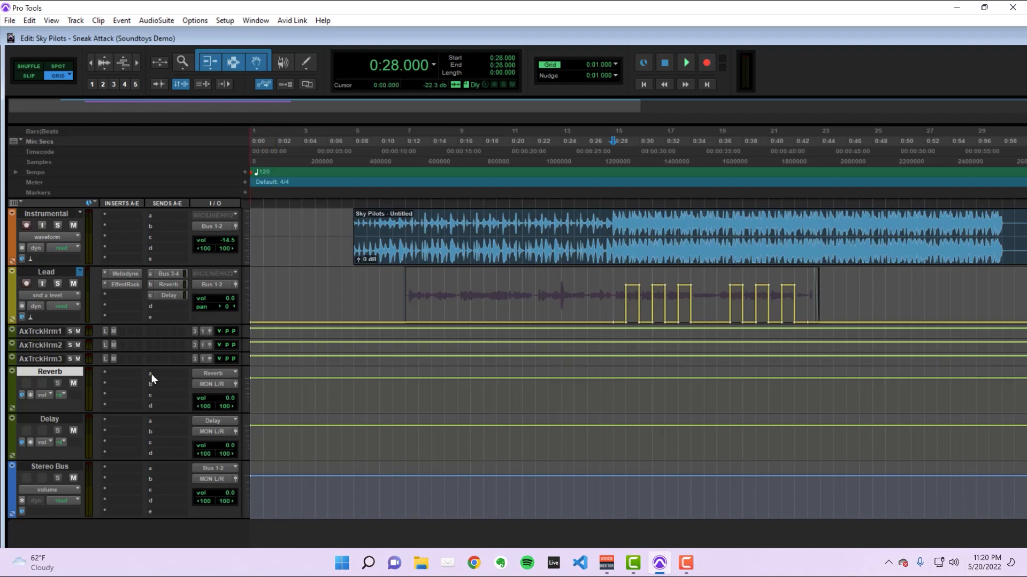
Insert Little Plate (stereo) on the Reverb track and move its window clear of the track controls.
left_click(123, 373)
left_click(151, 387)
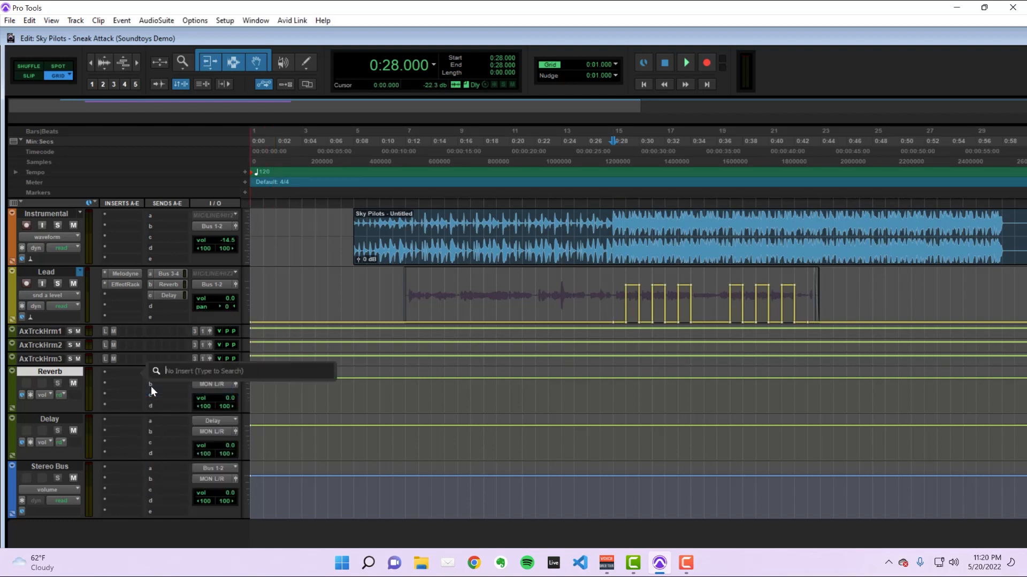
type("littl")
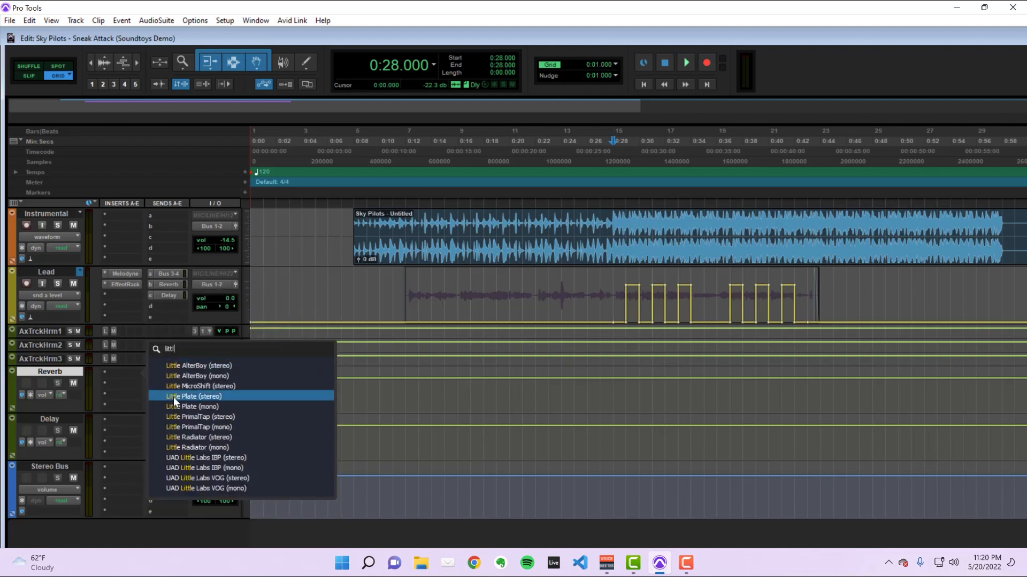
left_click(173, 397)
left_click_drag(395, 169, 591, 173)
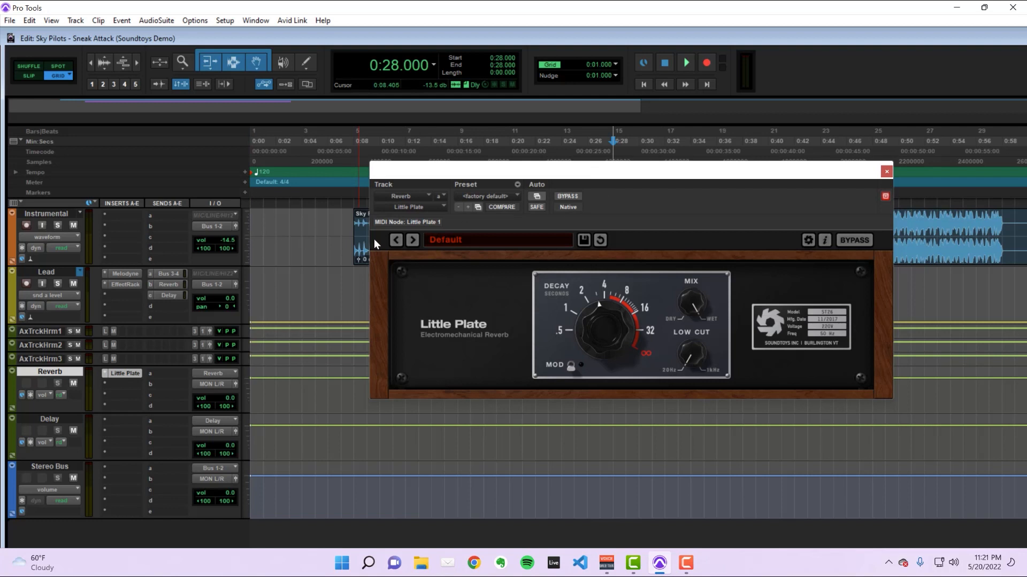
Raise the Lead track's Reverb send to +0.2 dB during playback.
left_click(168, 285)
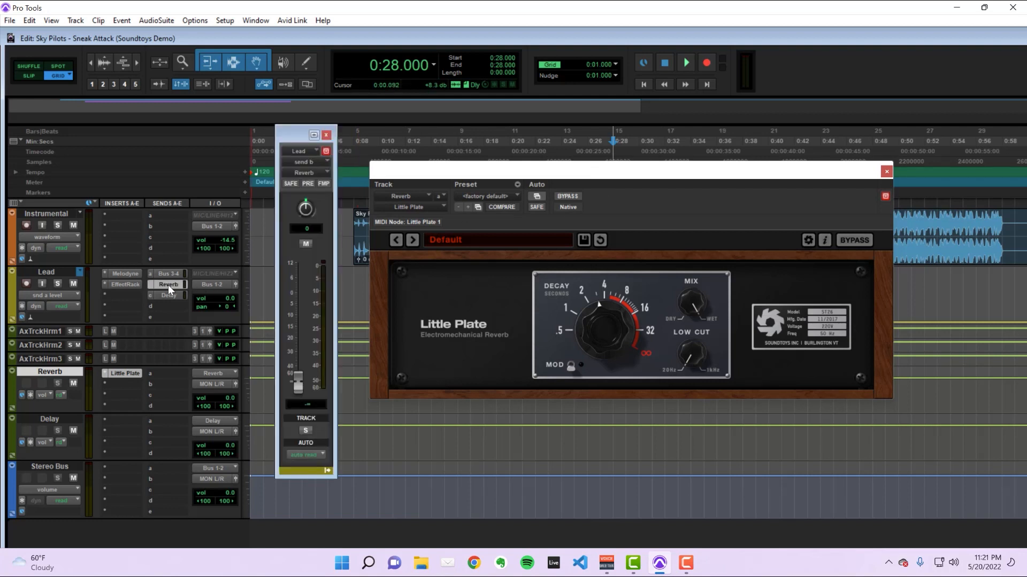
key("space")
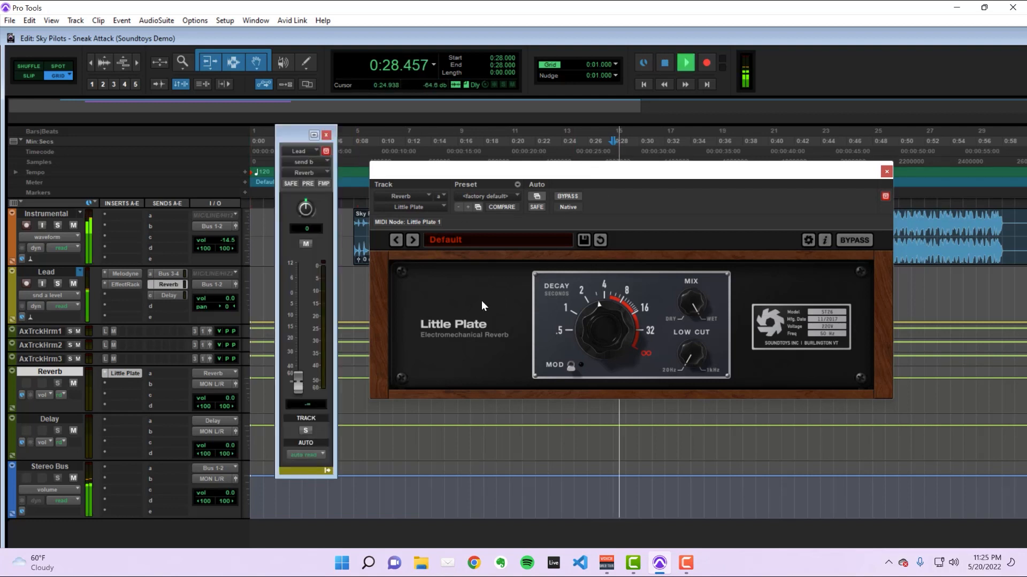
left_click_drag(297, 384, 318, 295)
Sweep Little Plate's Decay down to .5 seconds while listening and bring it back up between 2 and 4 seconds.
left_click_drag(608, 335, 622, 396)
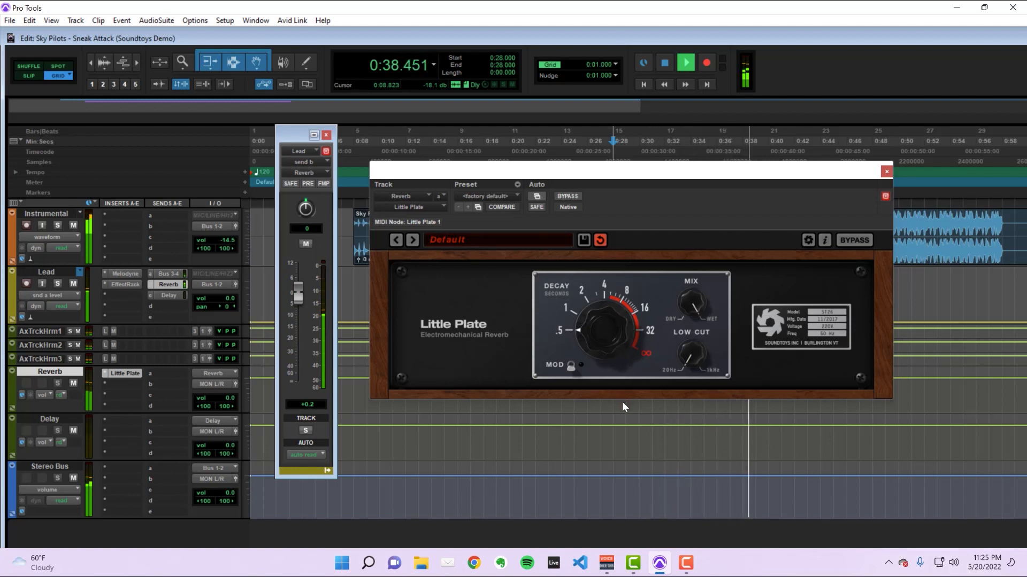
left_click_drag(622, 402, 614, 355)
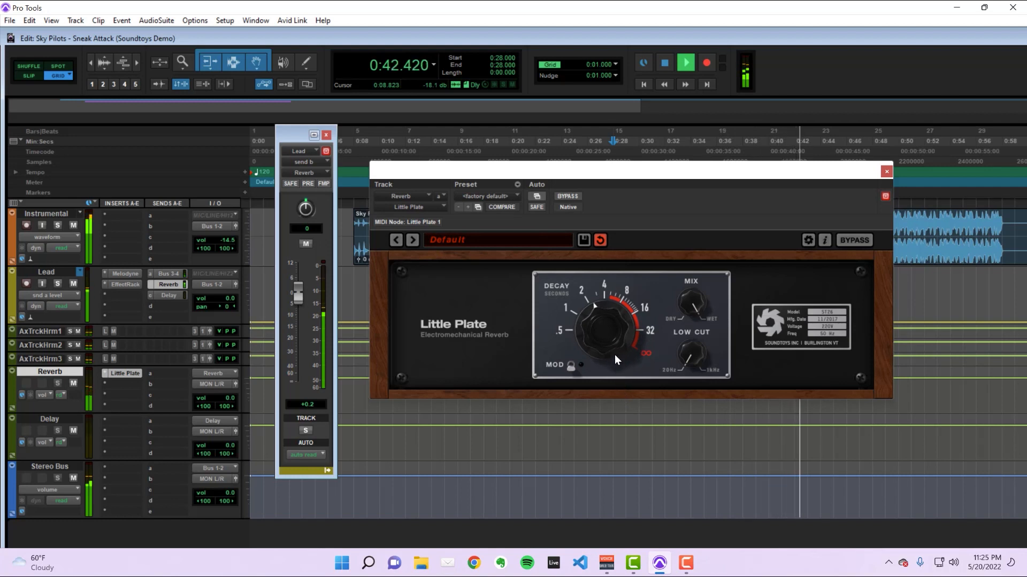
key("space")
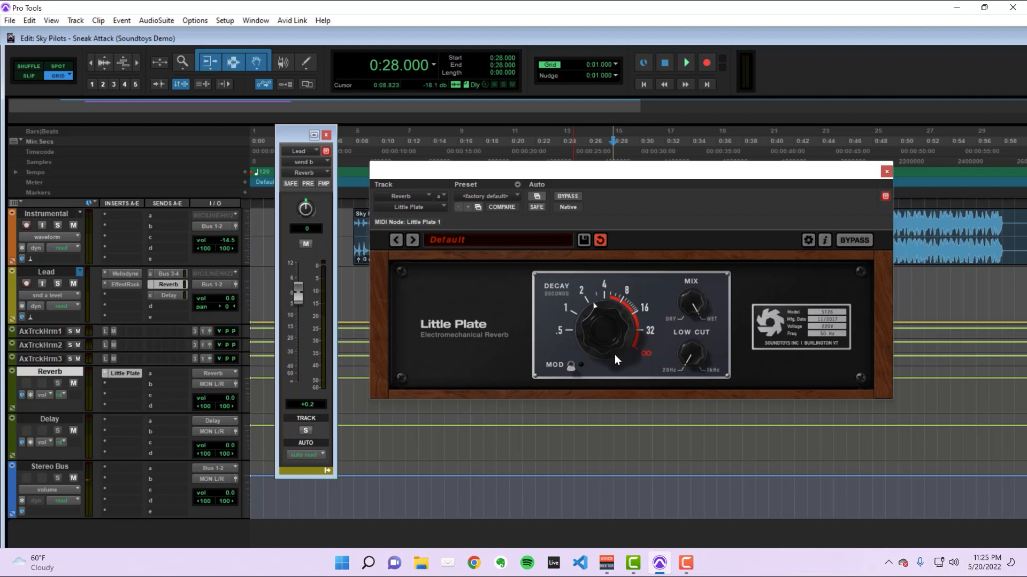
Raise Little Plate's Low Cut past the middle and reduce the Lead's Reverb send to -17.2 dB during playback.
key("space")
left_click_drag(687, 357, 683, 277)
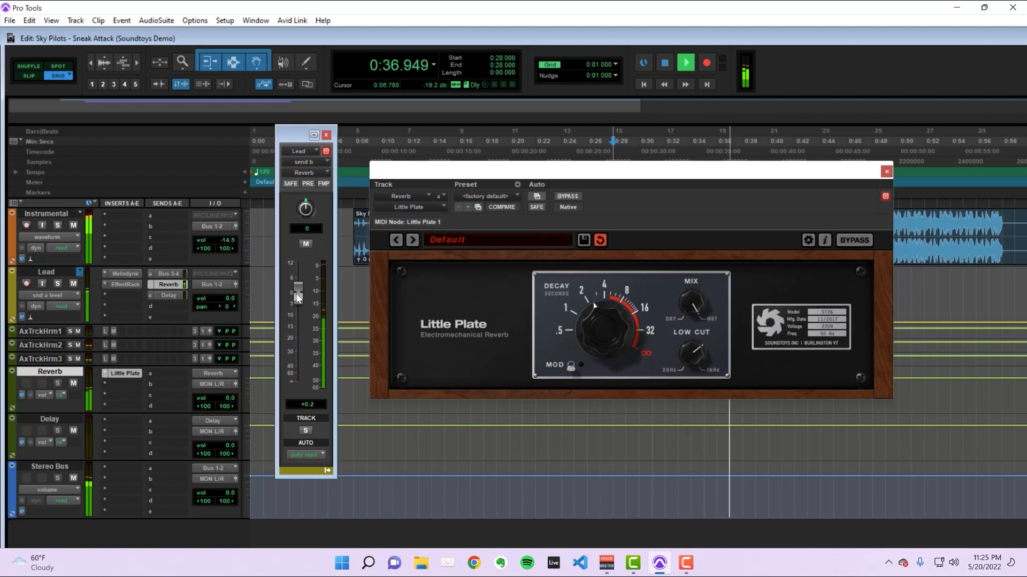
left_click_drag(297, 297, 299, 333)
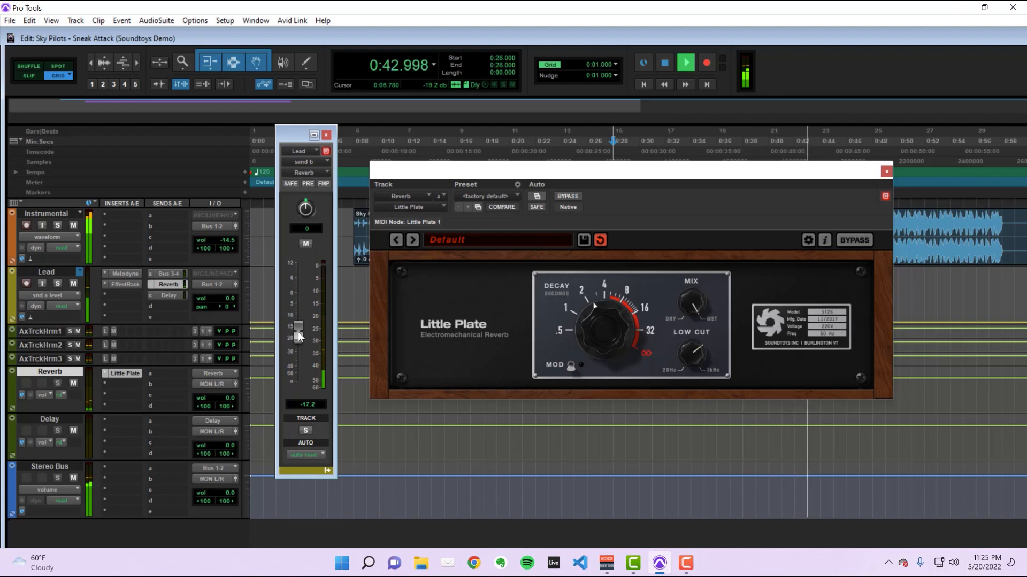
key("space")
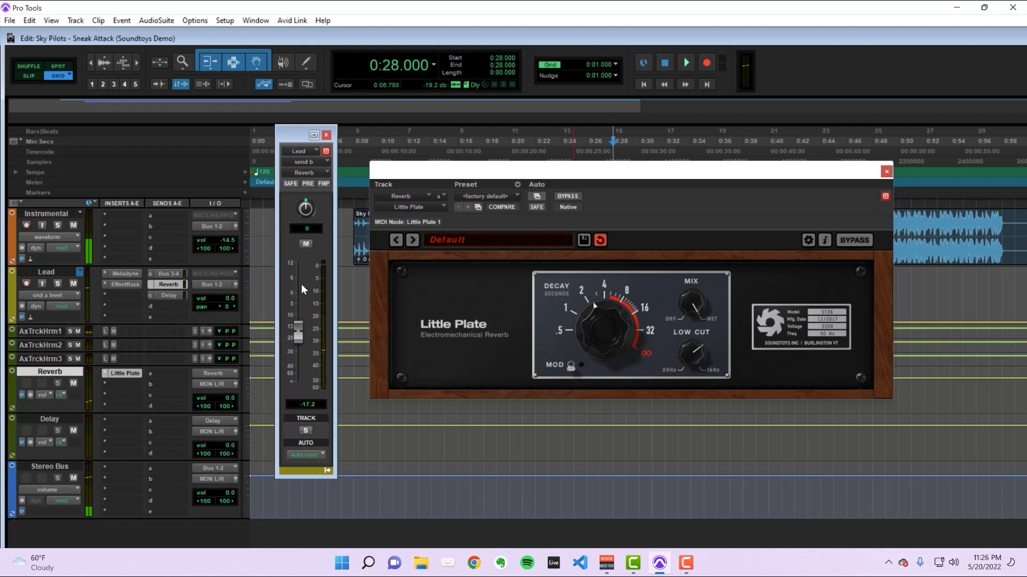
Compare the vocal with and without reverb by muting and unmuting the Lead's Reverb send during playback, leaving it unmuted.
left_click(305, 245)
key("space")
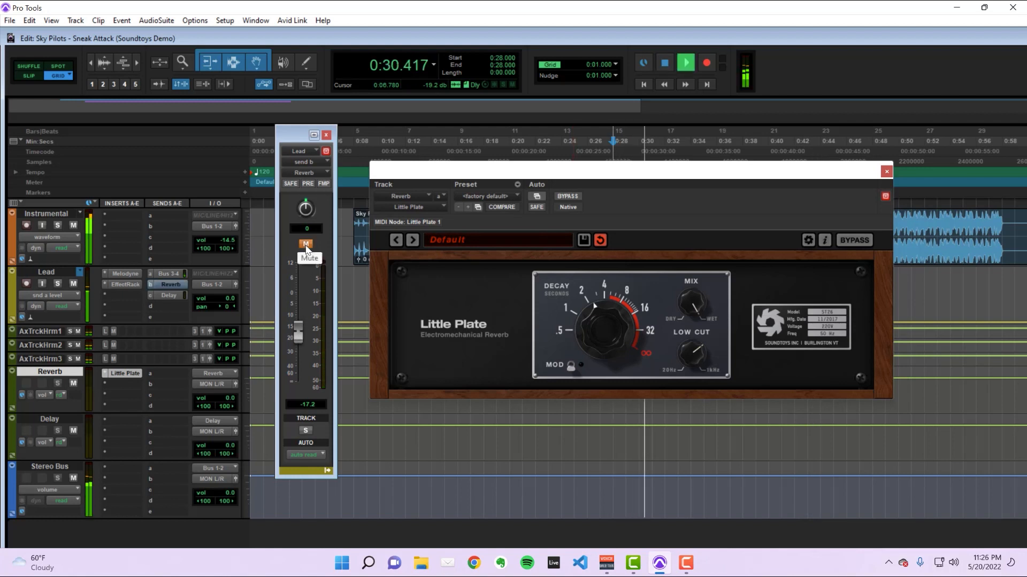
left_click(306, 245)
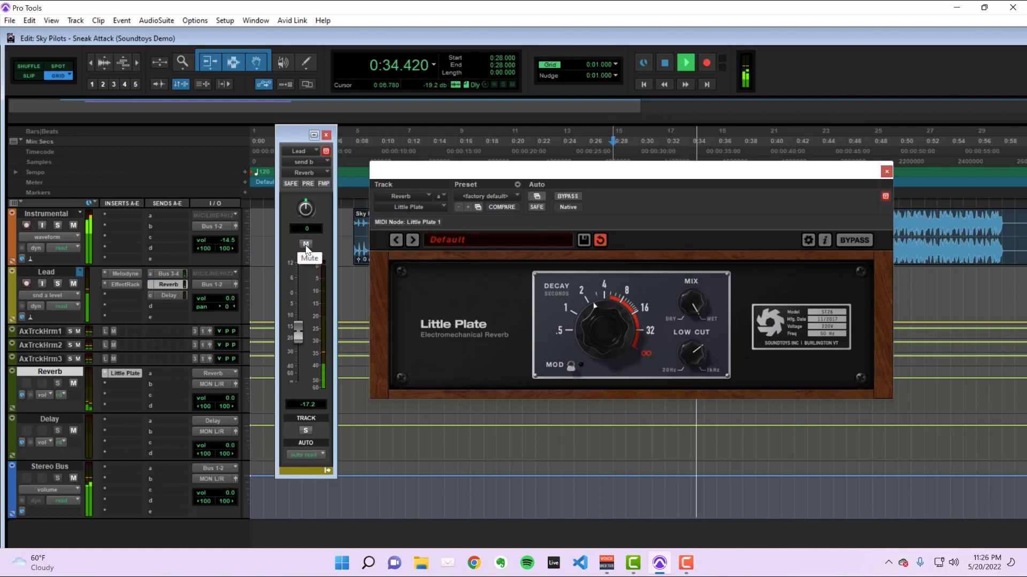
left_click(306, 245)
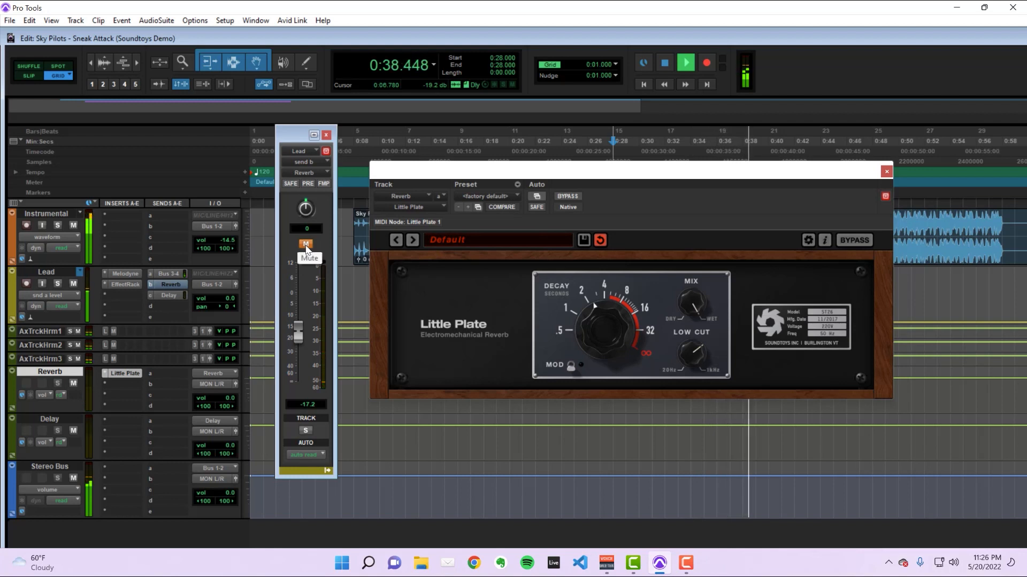
left_click(306, 245)
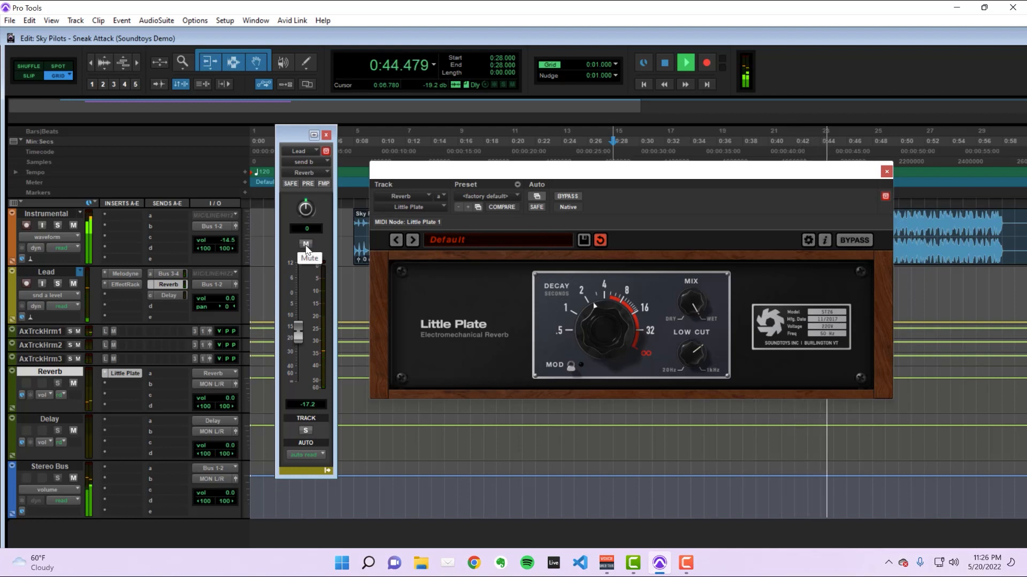
key("space")
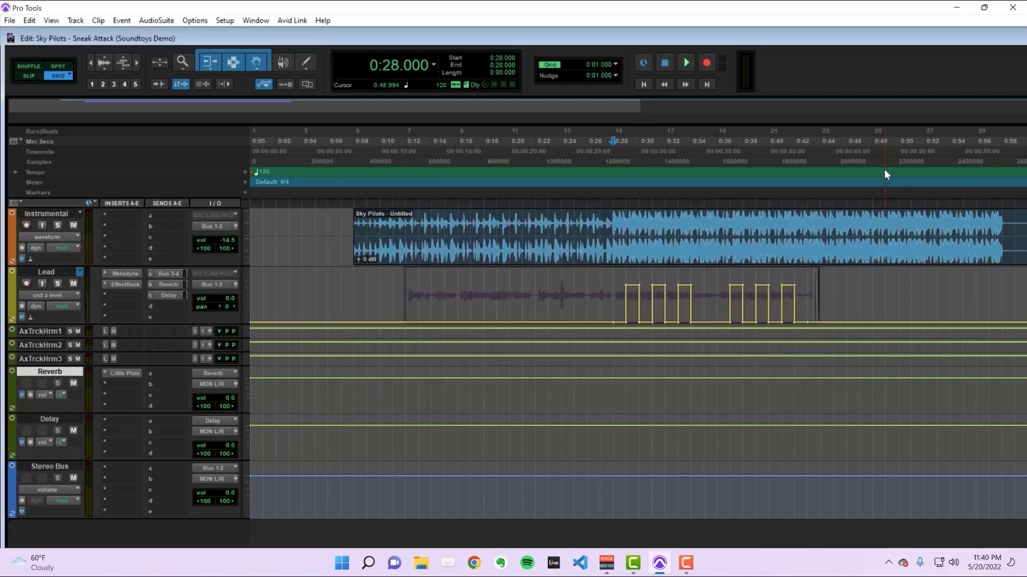
Insert EchoBoy (stereo) on the Delay track and raise the Lead's Delay send to -0.4 dB.
left_click(122, 421)
left_click(141, 435)
type("echoboy")
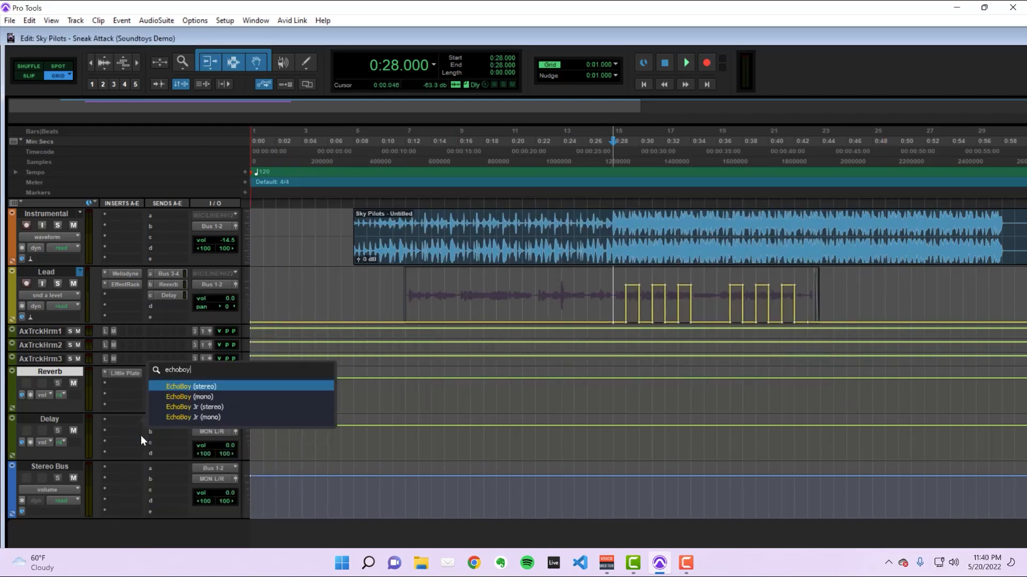
left_click(188, 388)
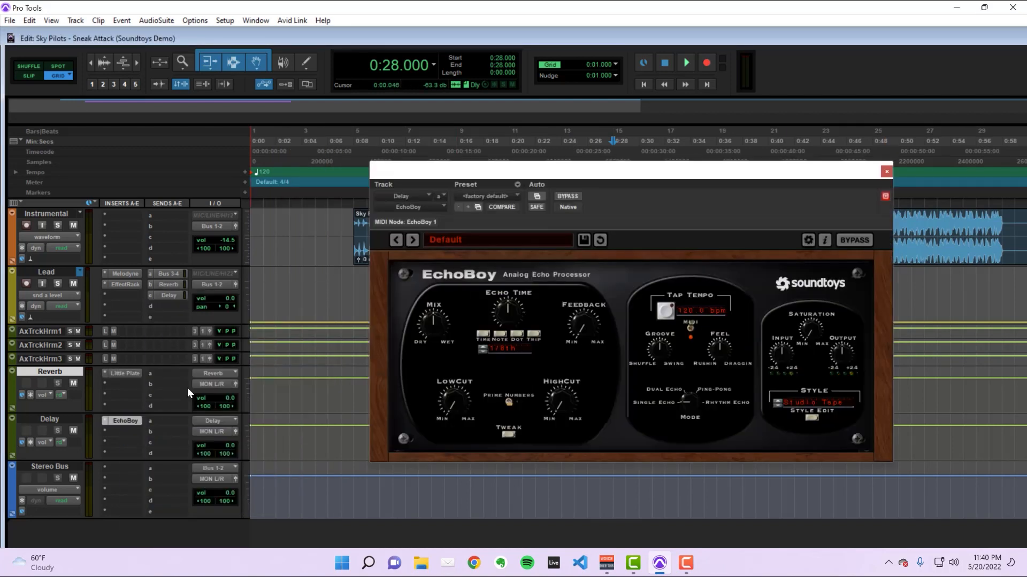
left_click(166, 298)
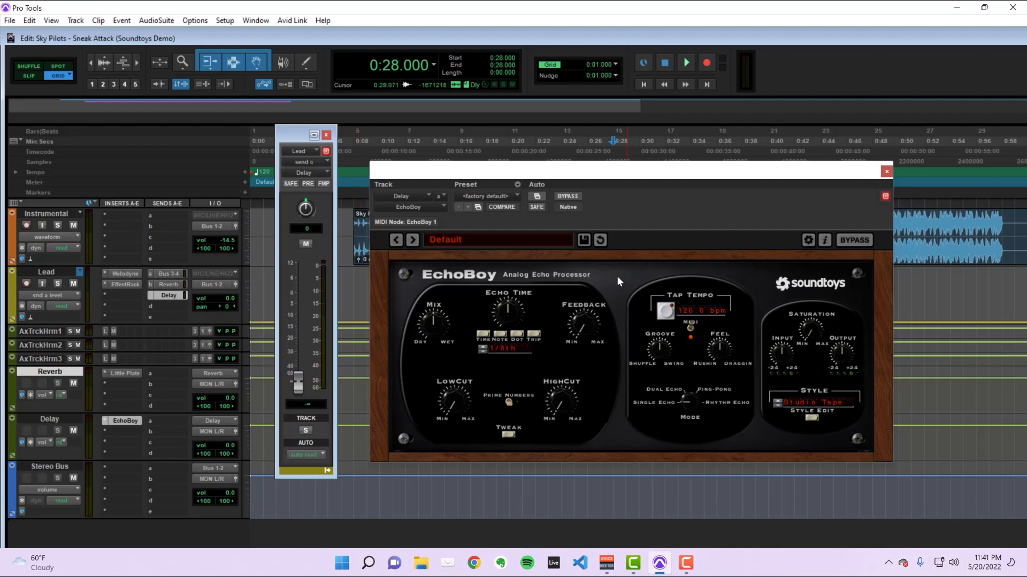
left_click_drag(296, 378, 299, 307)
Audition EchoBoy's Chorus & Modulation presets during playback, from Chorus Booth through ChrsFlangeDelay and Deep Tape Chorus to Digital ChorusDelay.
left_click(511, 238)
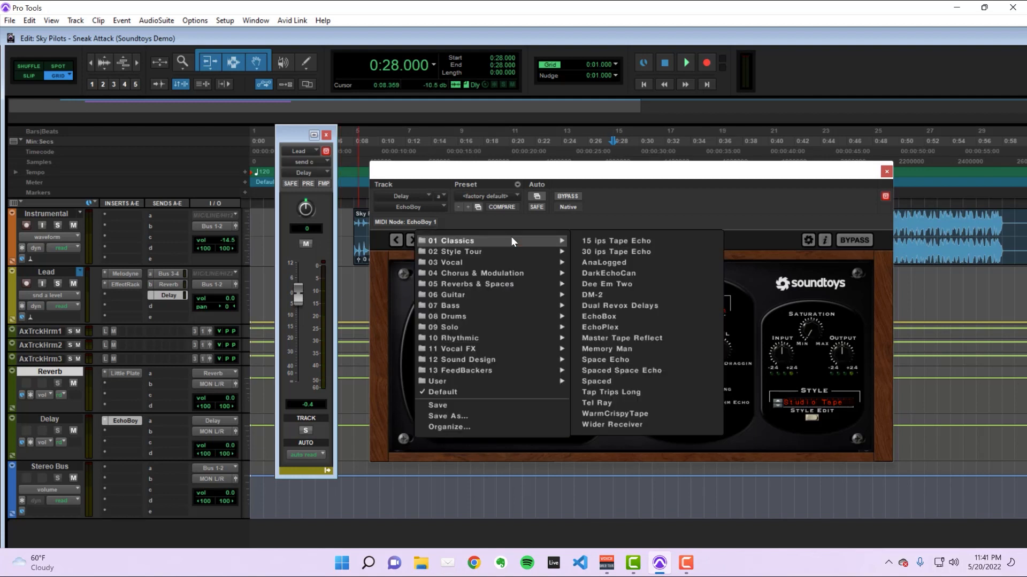
mouse_move(513, 272)
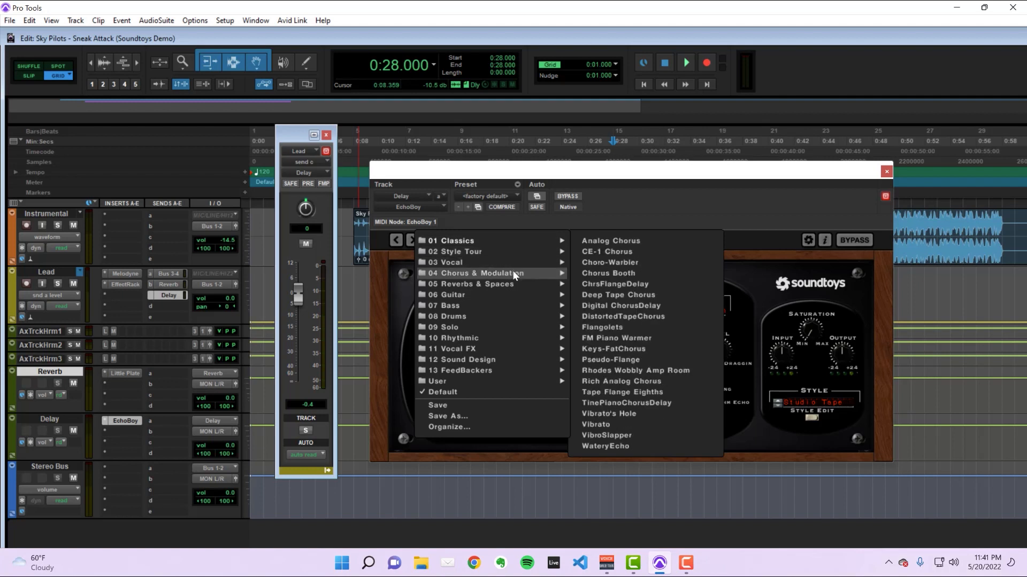
left_click(600, 274)
key("space")
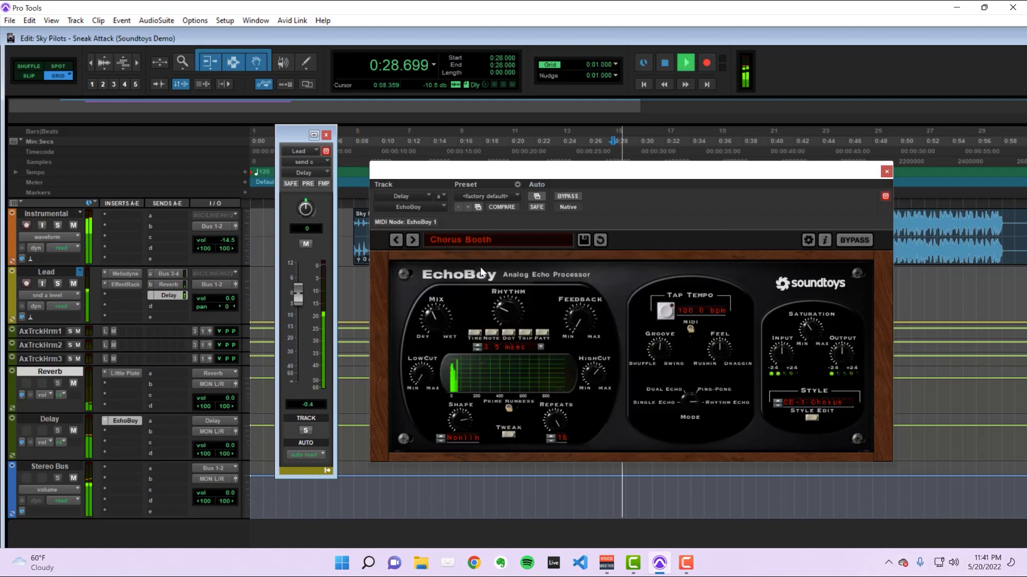
left_click(412, 241)
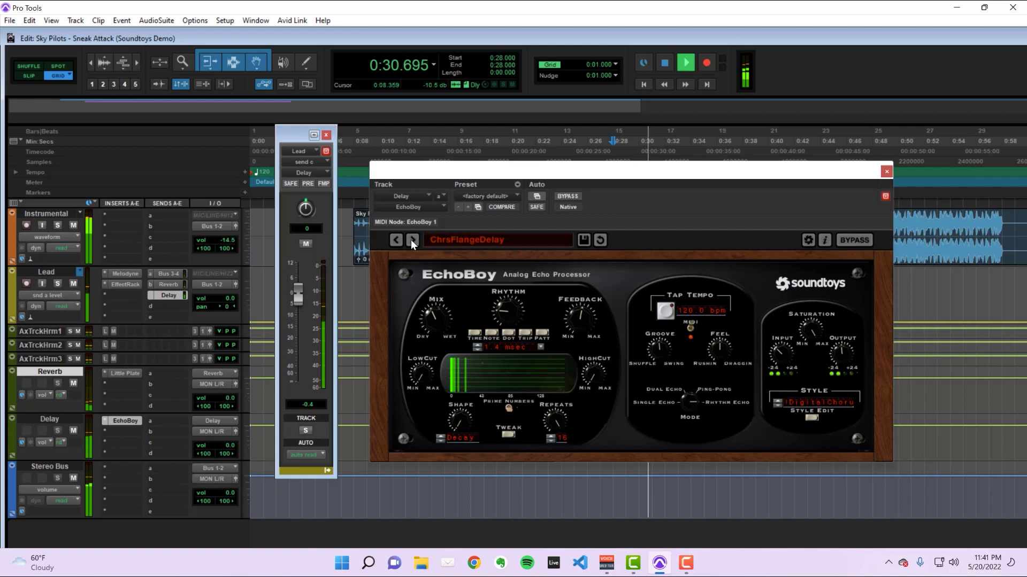
left_click(411, 240)
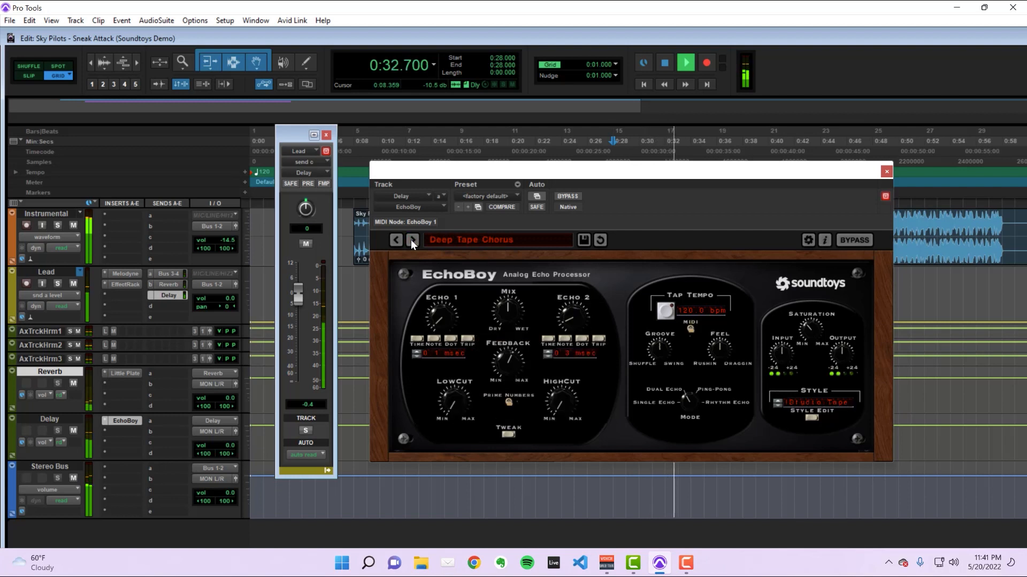
left_click(411, 241)
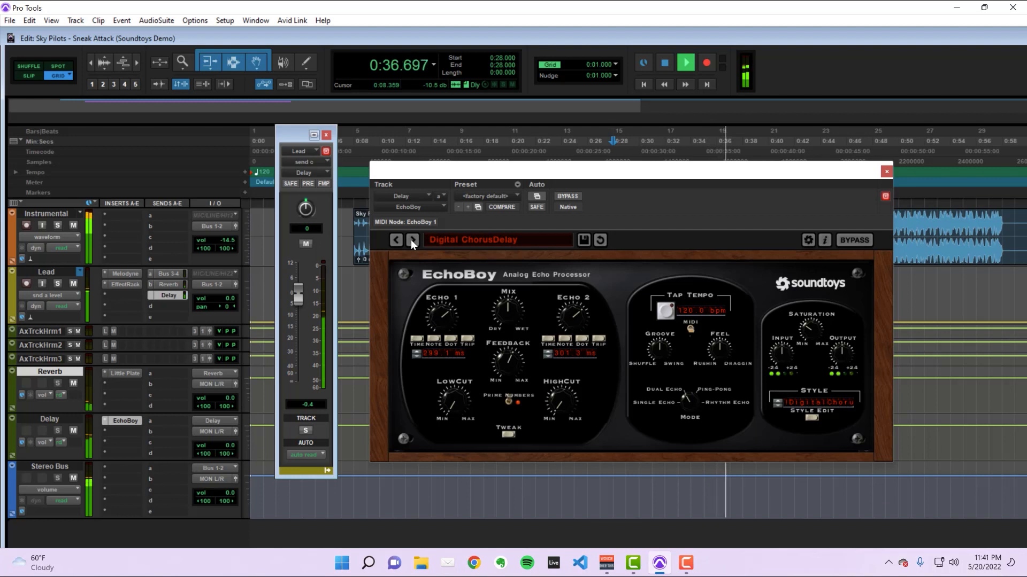
Audition EchoBoy's Reverbs & Spaces presets one after another during playback, from ChorusTank through Glassoleen, and stop playback.
left_click(479, 241)
mouse_move(489, 274)
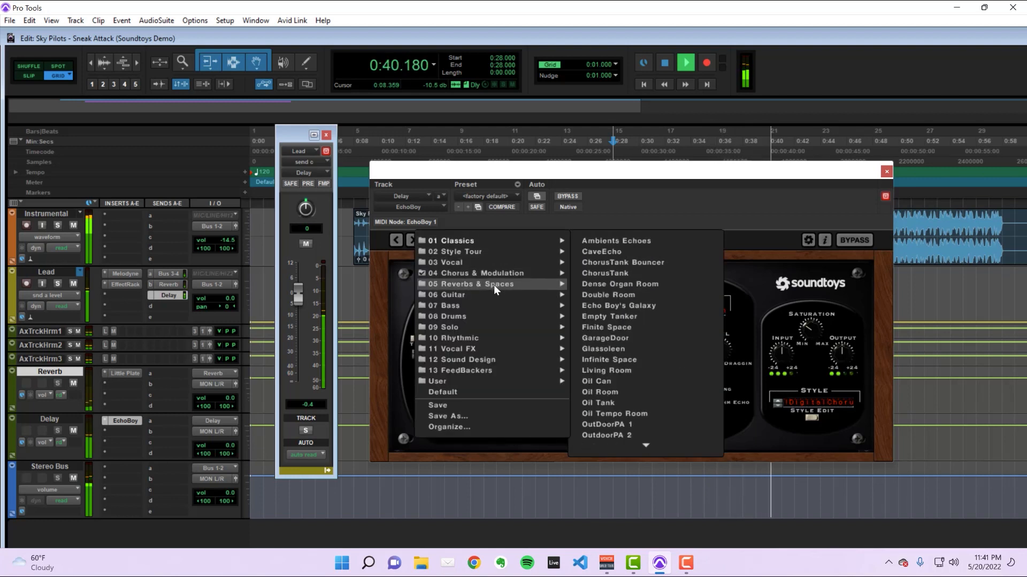
left_click(617, 274)
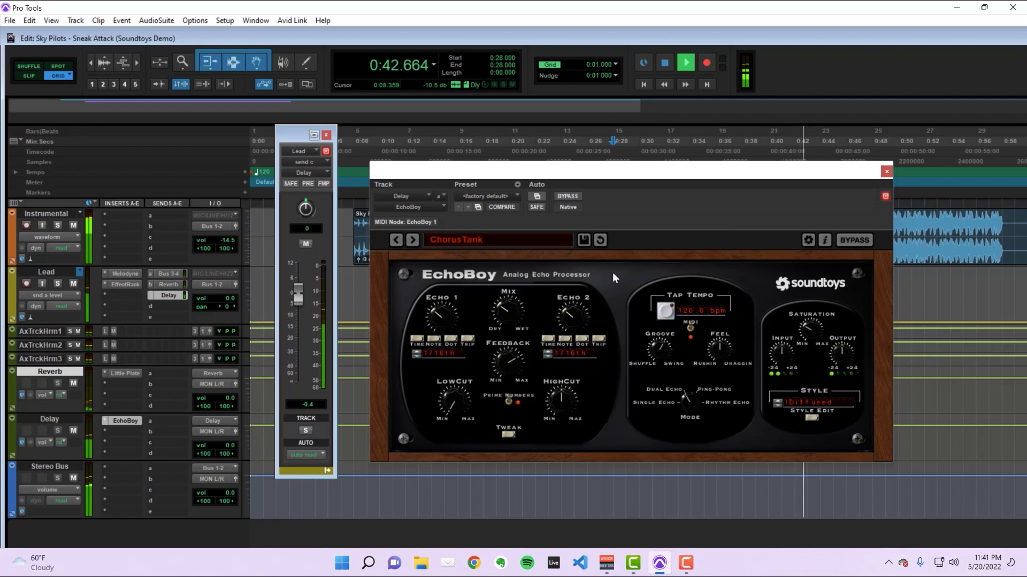
key("space")
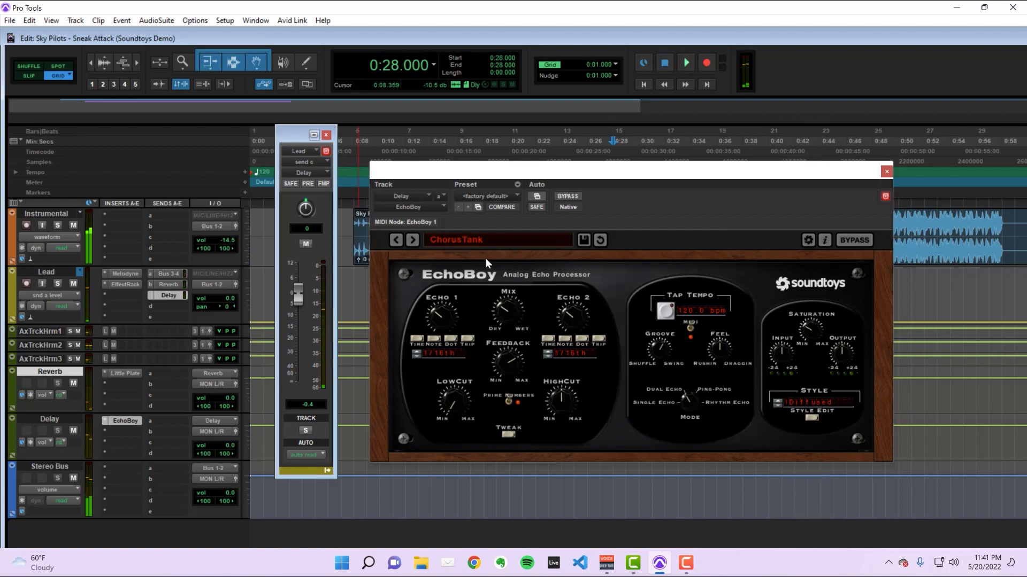
left_click(411, 240)
key("space")
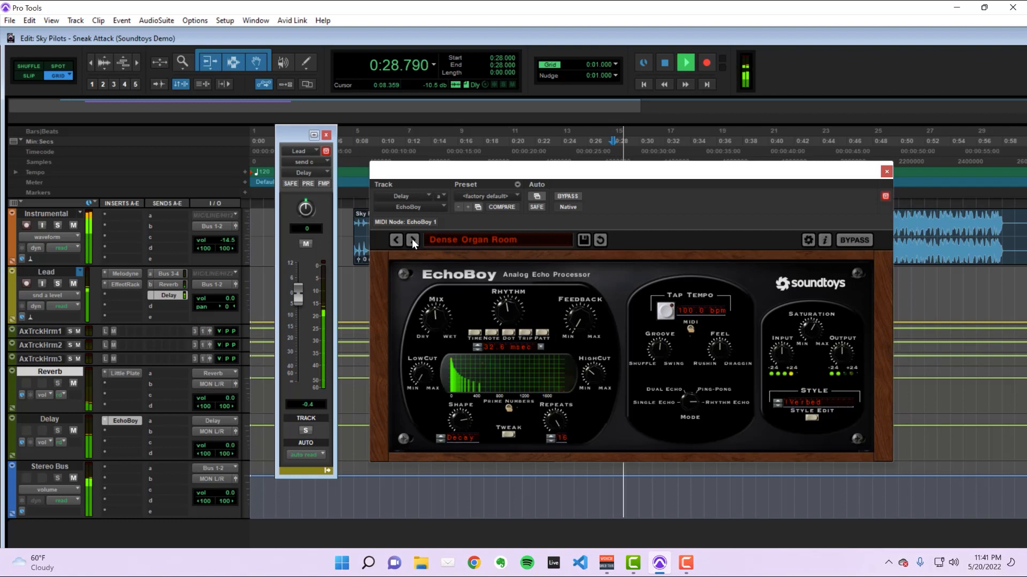
left_click(411, 238)
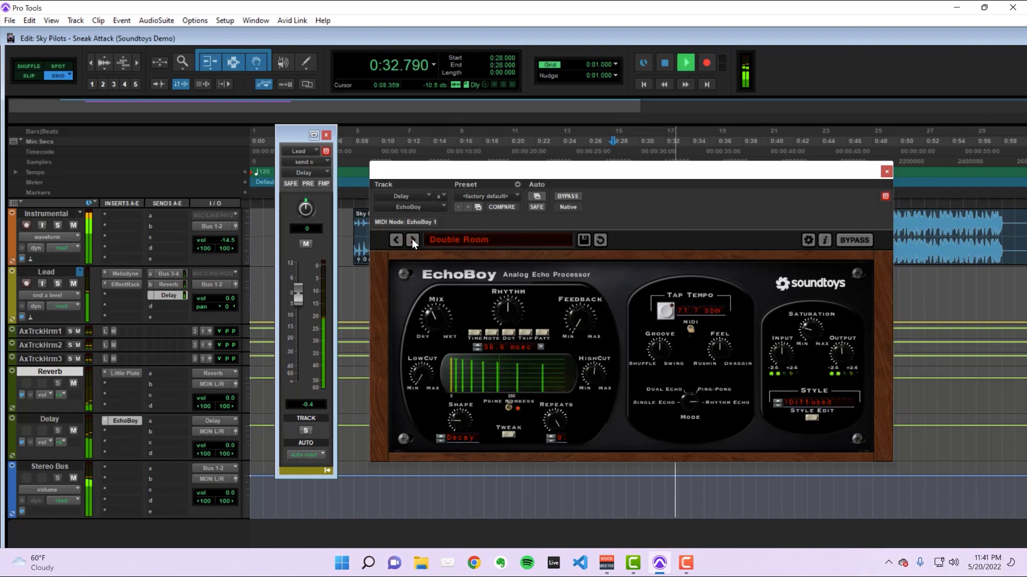
left_click(412, 238)
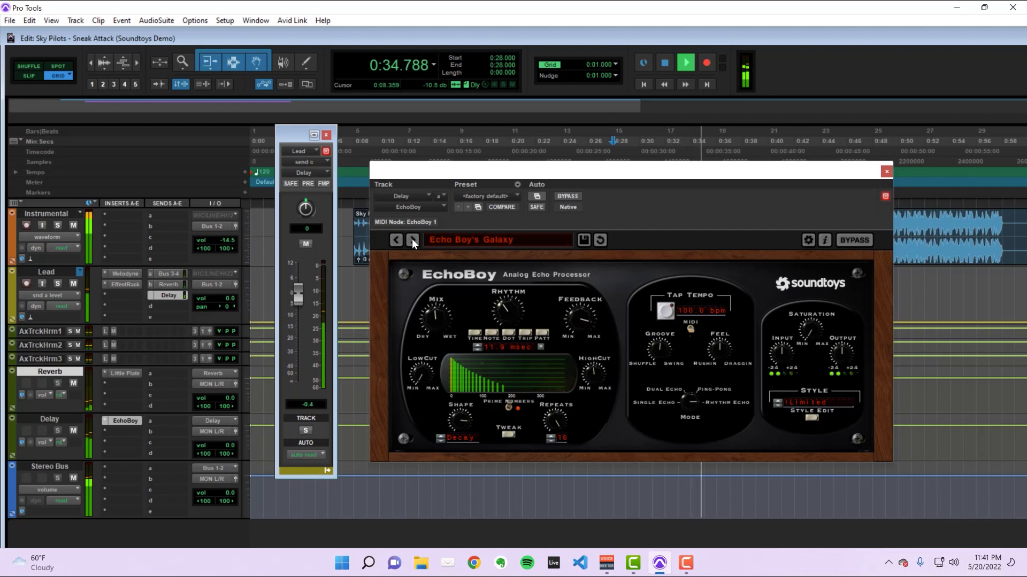
left_click(412, 239)
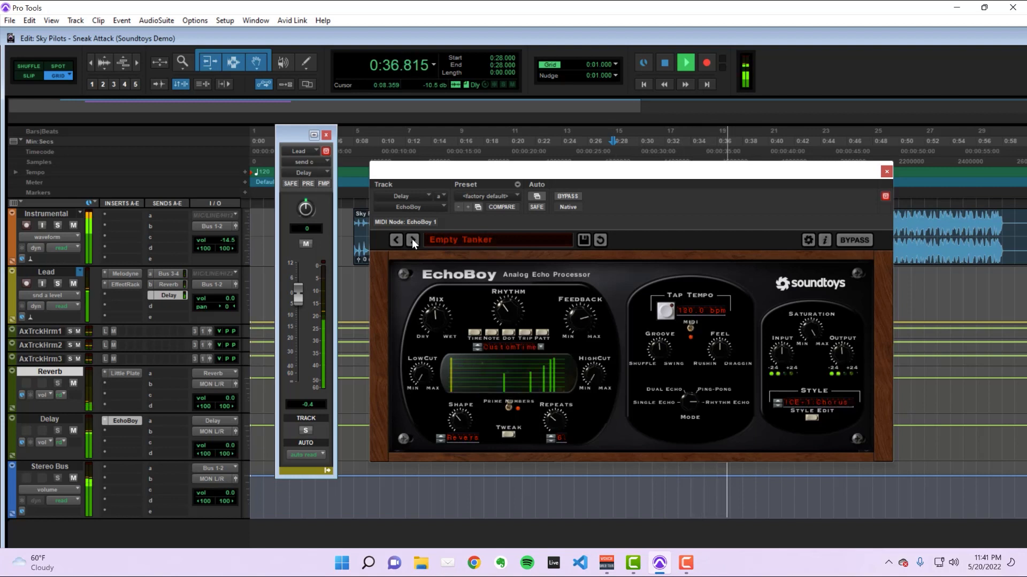
left_click(411, 238)
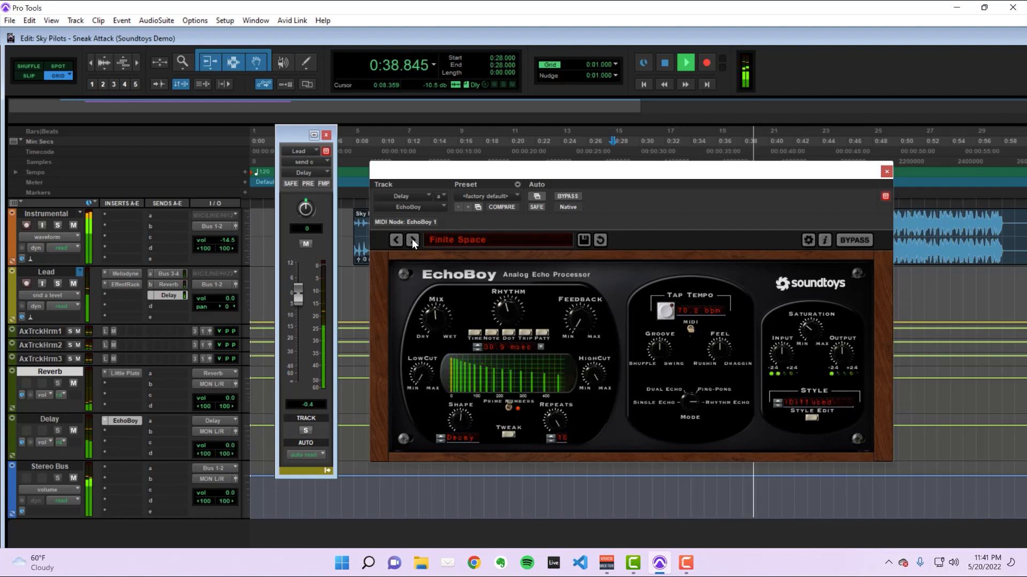
left_click(411, 239)
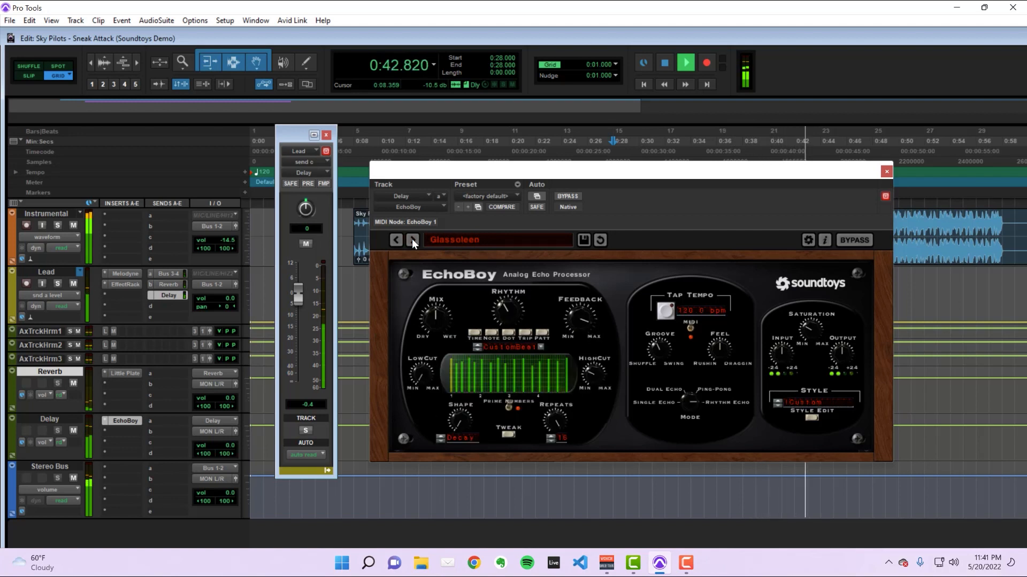
key("space")
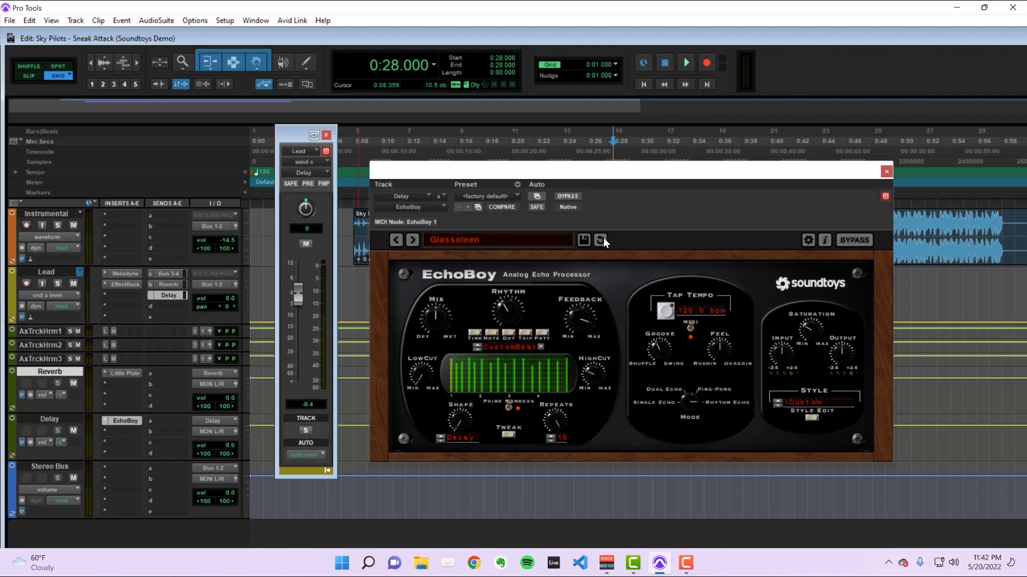
Reload EchoBoy's Default preset and close the Lead's Delay send window.
left_click(553, 240)
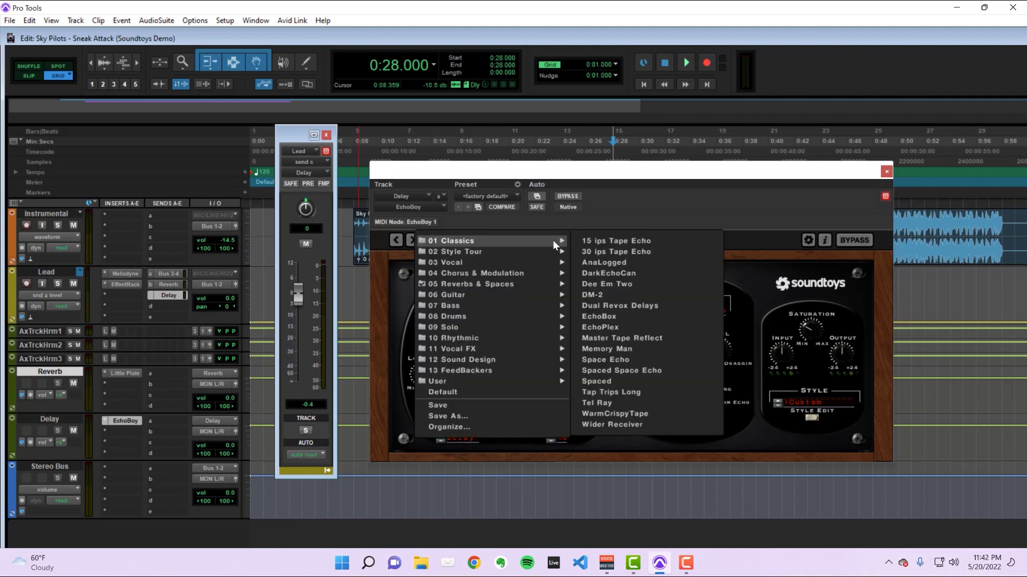
left_click(522, 392)
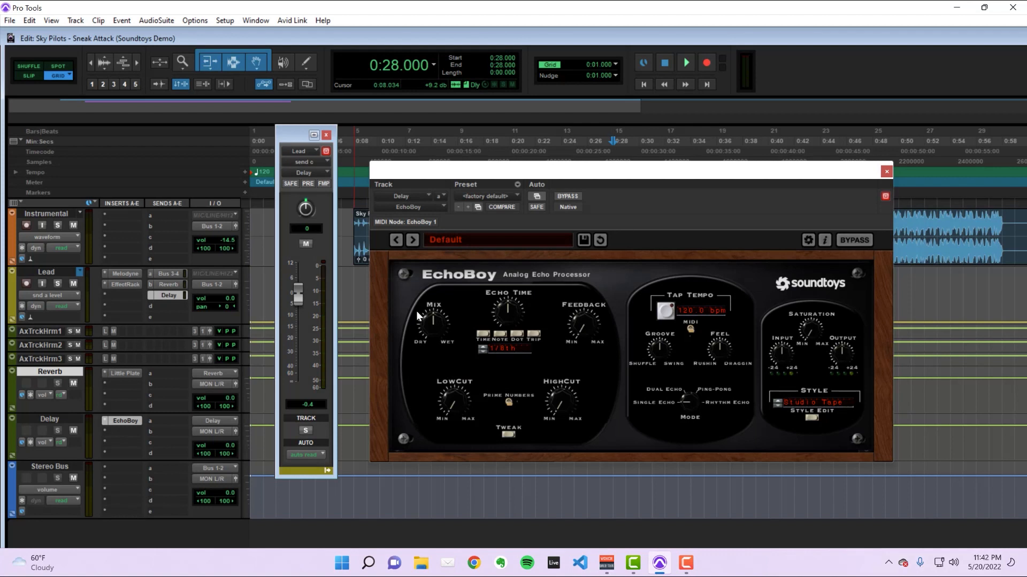
left_click(326, 136)
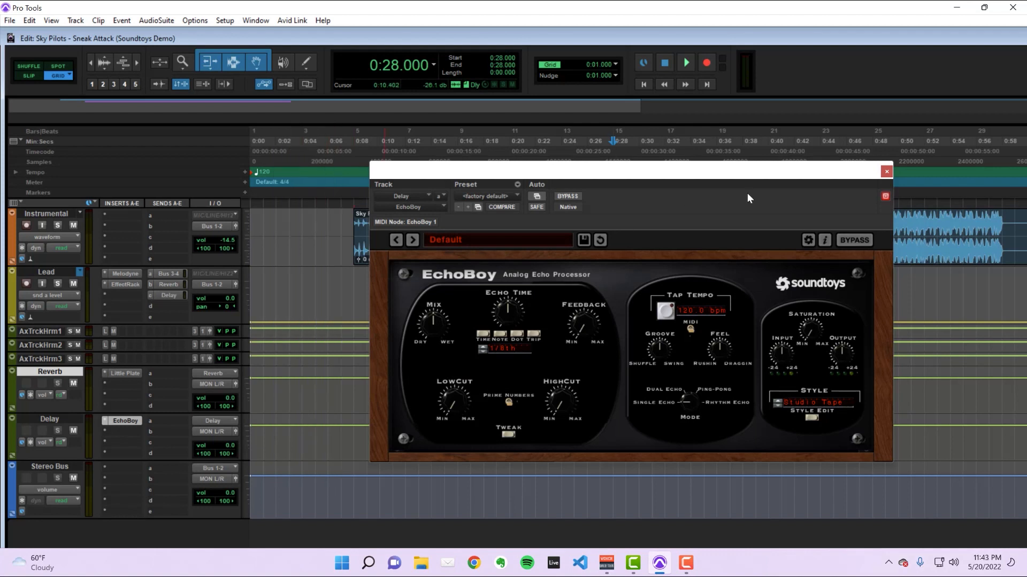
Show the Lead's Delay send level automation, raise it only from 0:33 to 0:34, and audition it from 0:28.
left_click(61, 296)
mouse_move(115, 411)
left_click(166, 412)
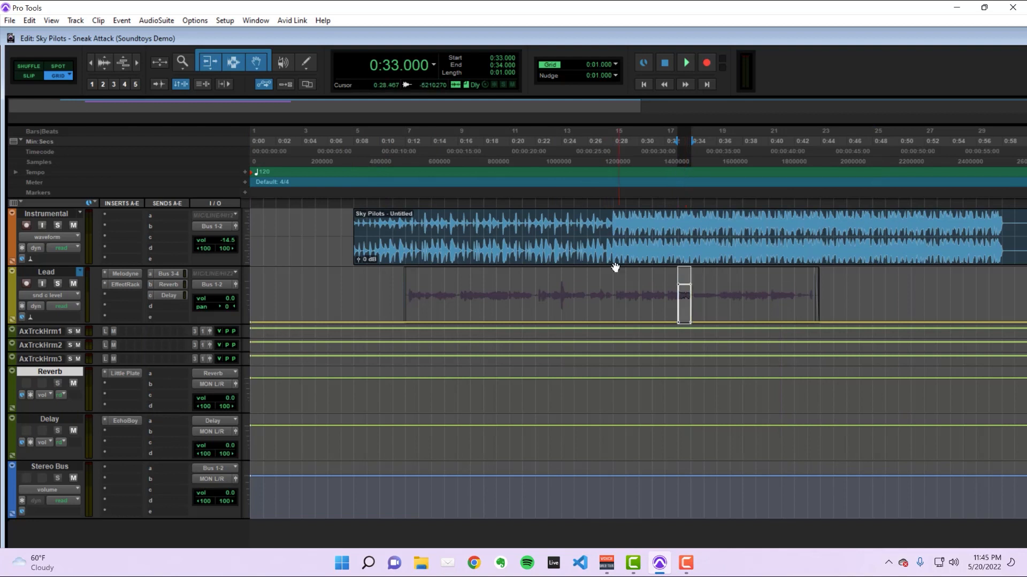
key("space")
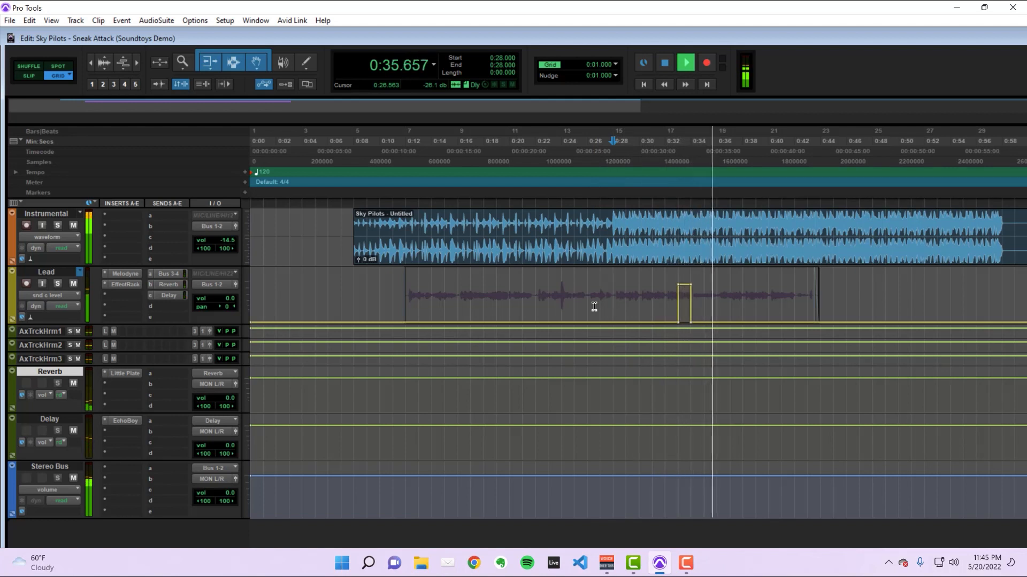
key("space")
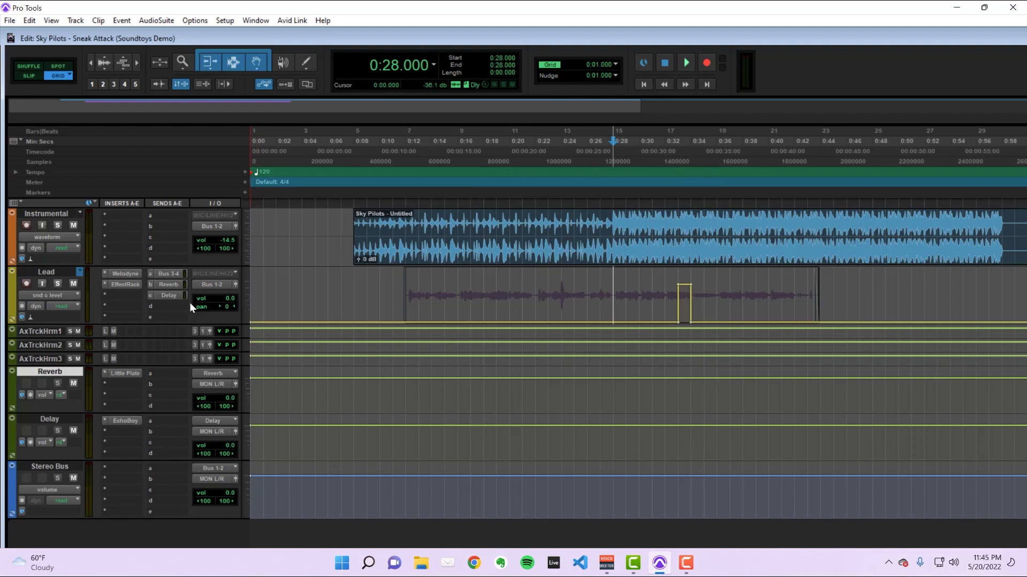
Reopen the Lead's Delay send and EchoBoy, set EchoBoy's Mix fully wet, and audition the delay throw from 0:32.
left_click(167, 297)
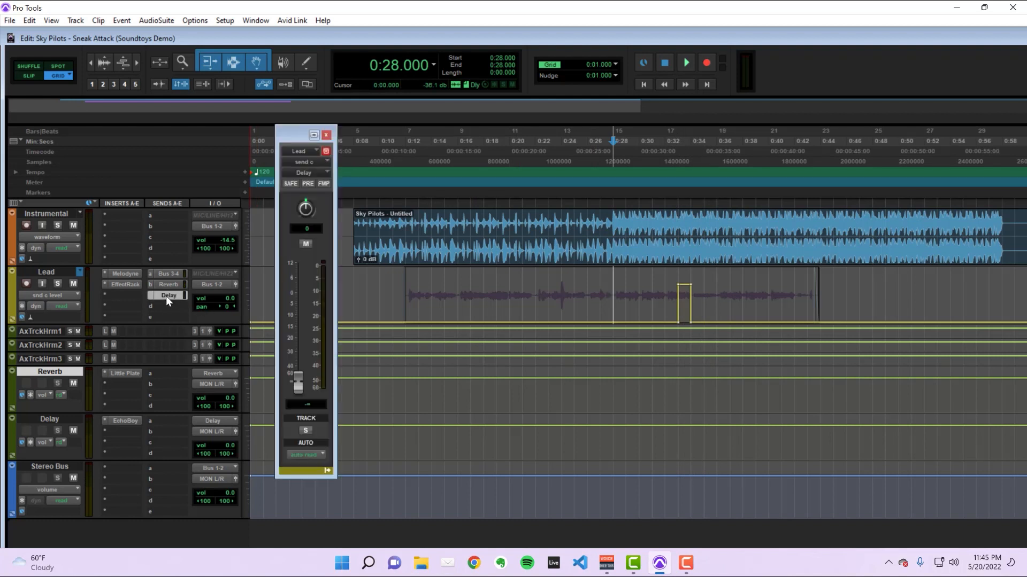
left_click(123, 421)
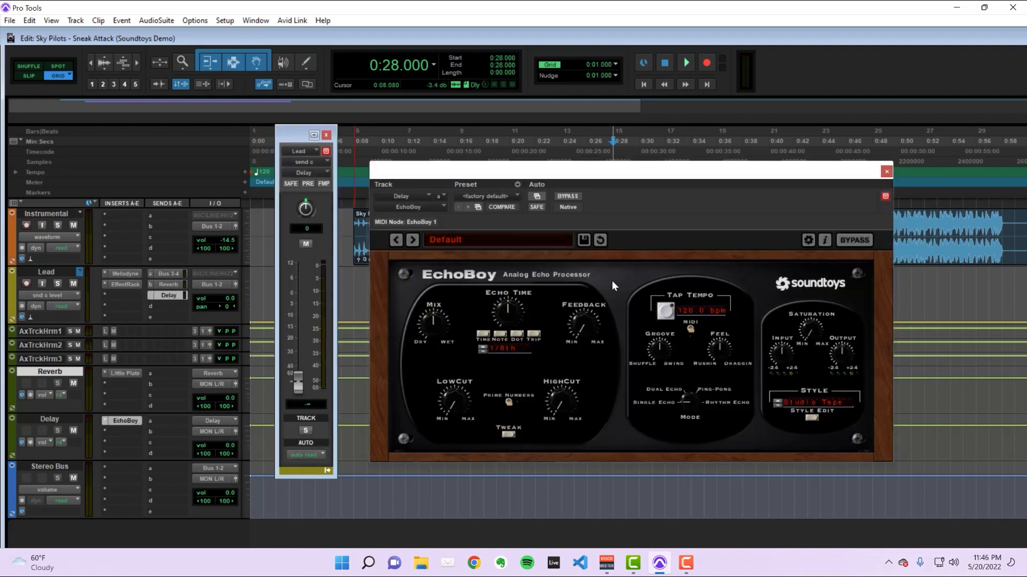
left_click_drag(431, 312, 442, 271)
key("space")
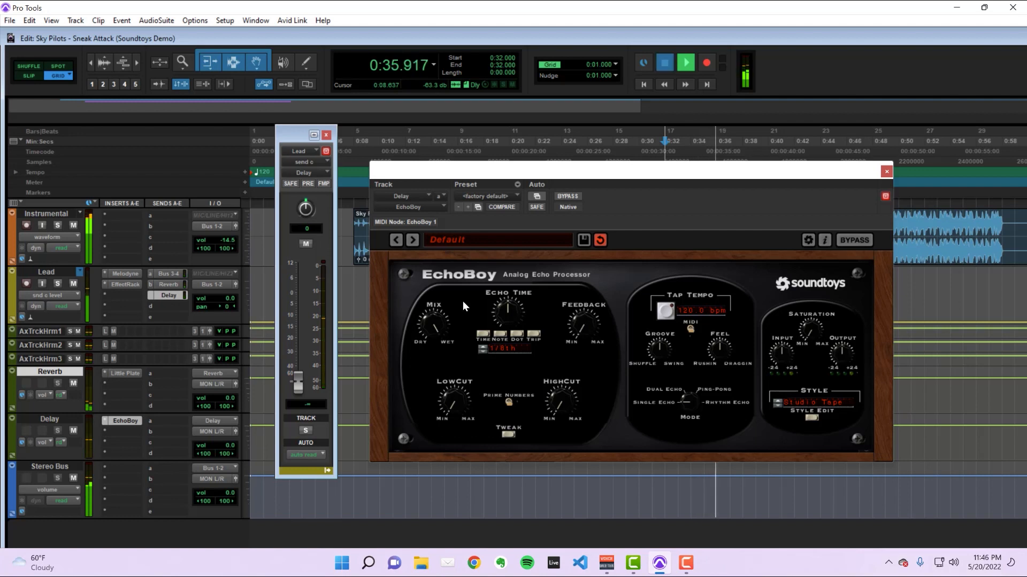
key("space")
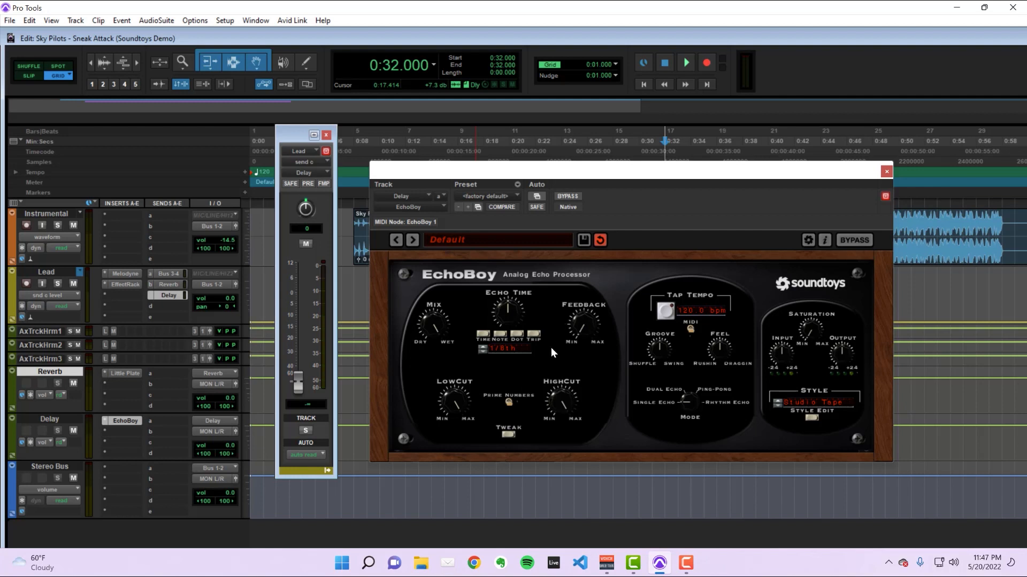
Listen to the vocal's delay throw in Single Echo mode twice from 0:32.
key("space")
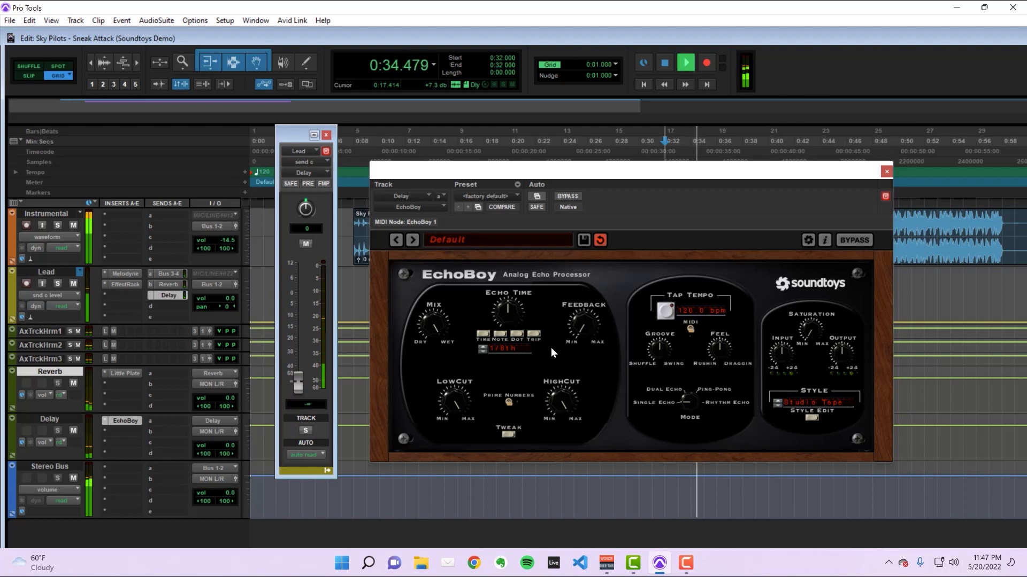
key("space")
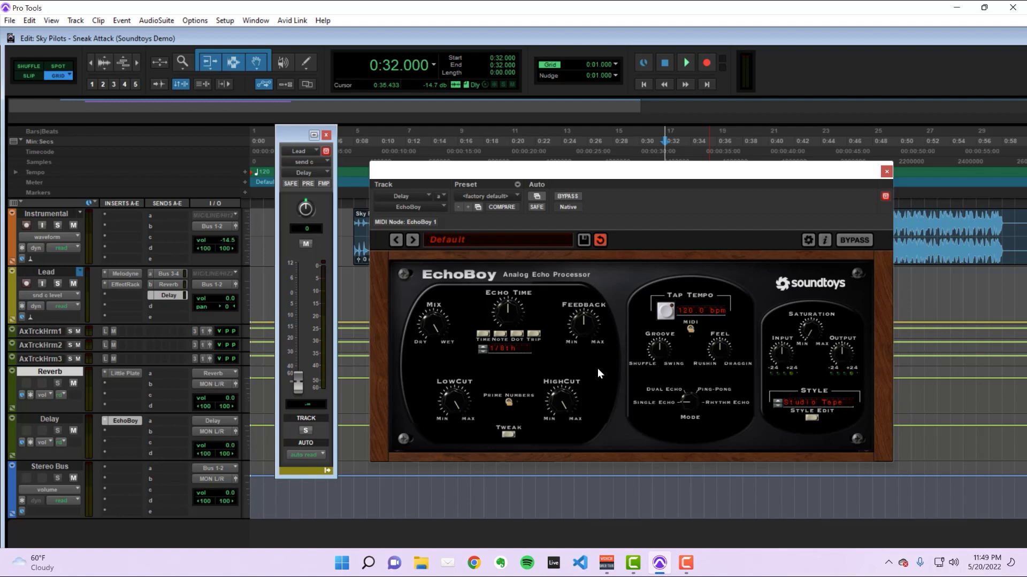
key("space")
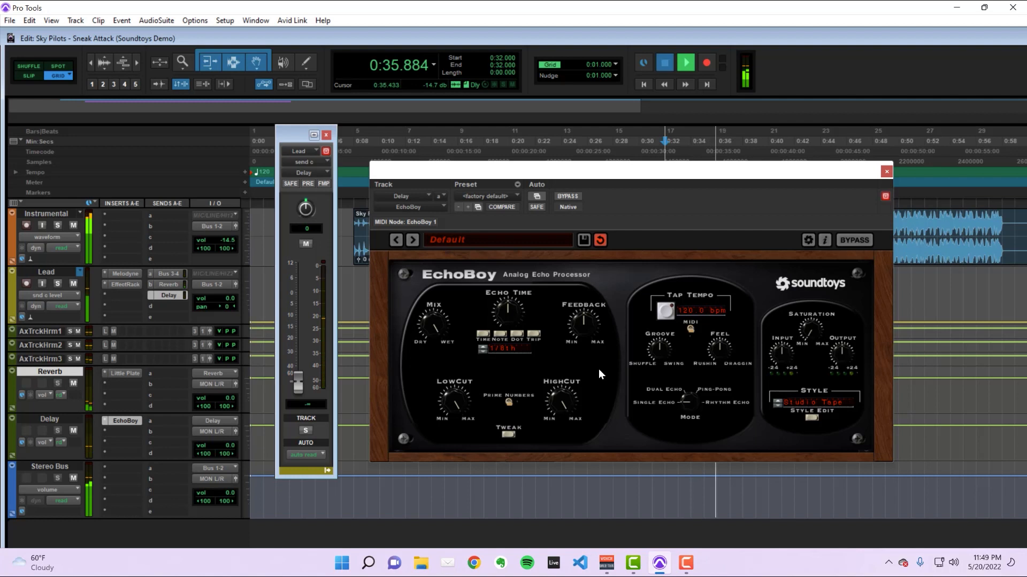
key("space")
Try EchoBoy's Dual Echo and Ping-Pong modes, playing the delay throw from 0:32 with each.
left_click_drag(689, 389, 690, 381)
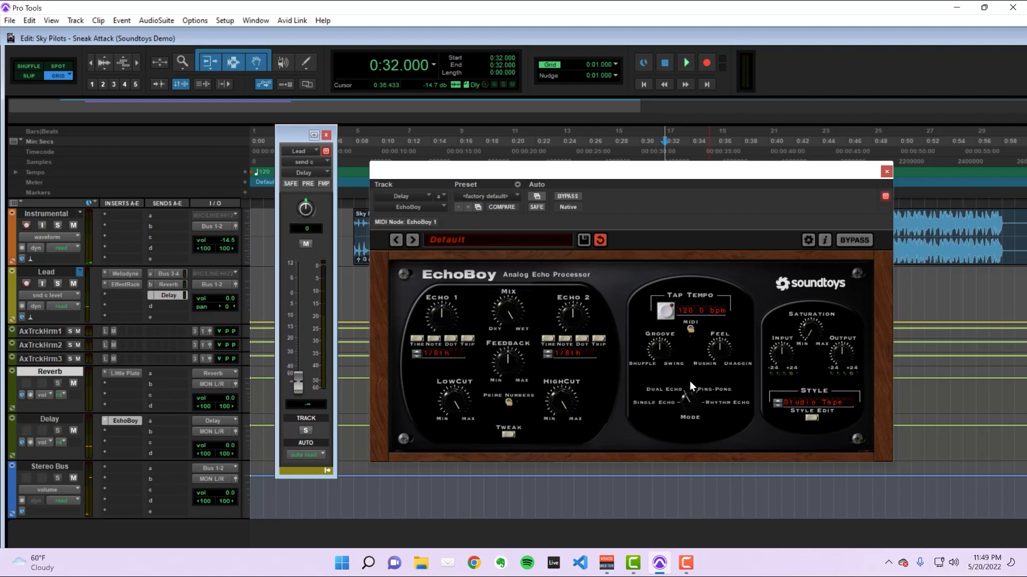
key("space")
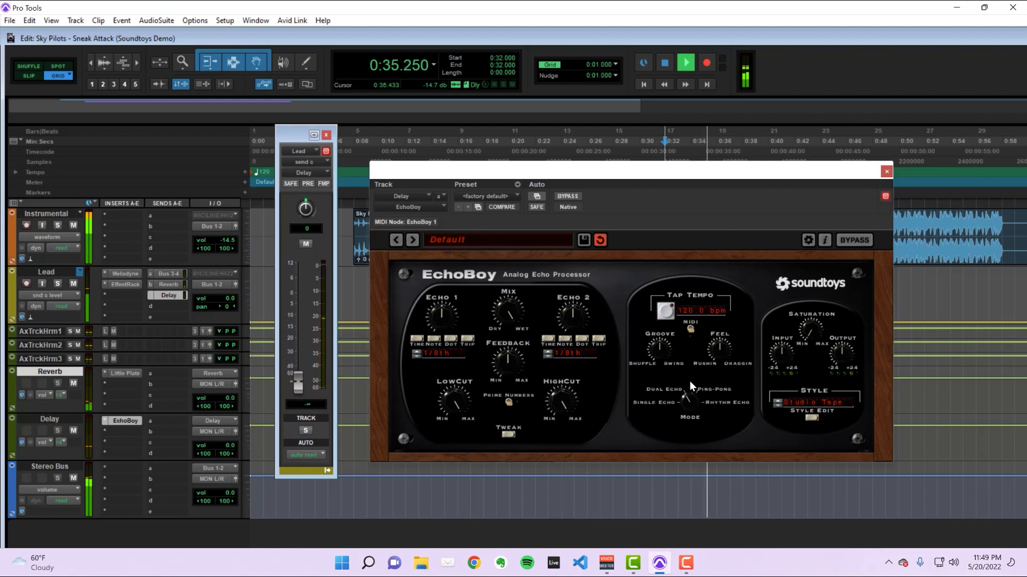
key("space")
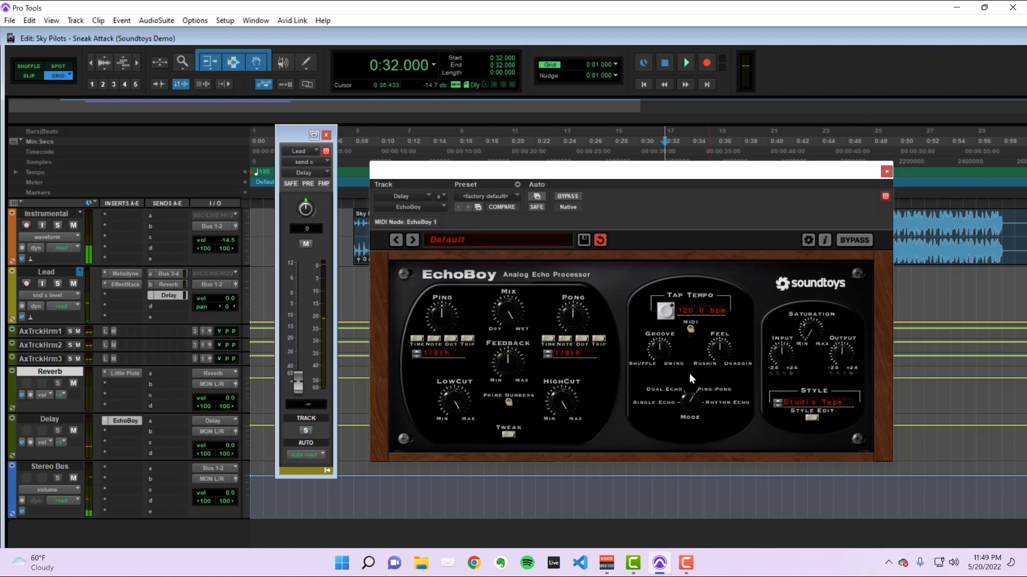
key("space")
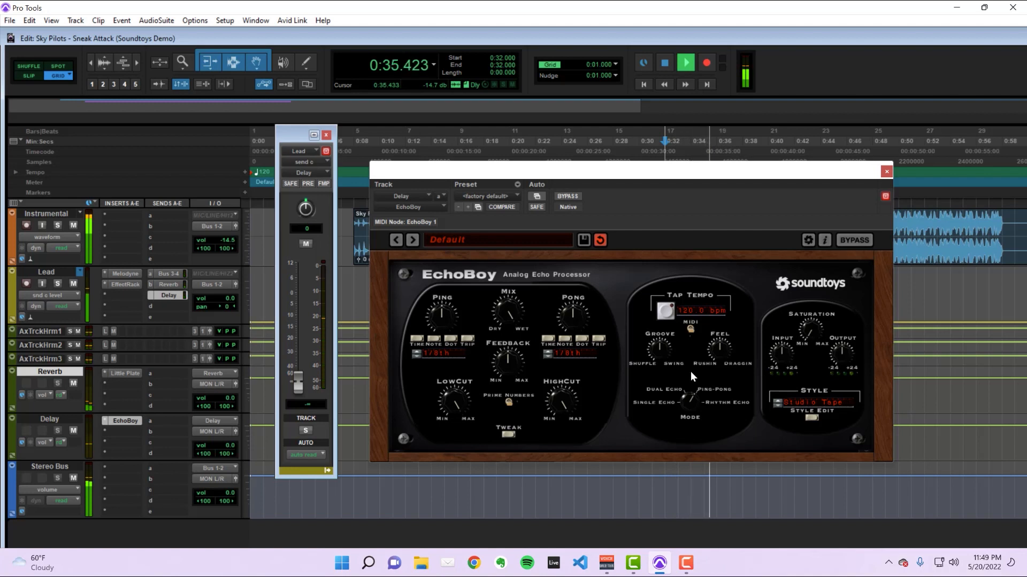
key("space")
Switch EchoBoy's Mode to Rhythm Echo and audition the delay throw from 0:32.
left_click_drag(686, 393, 686, 374)
key("space")
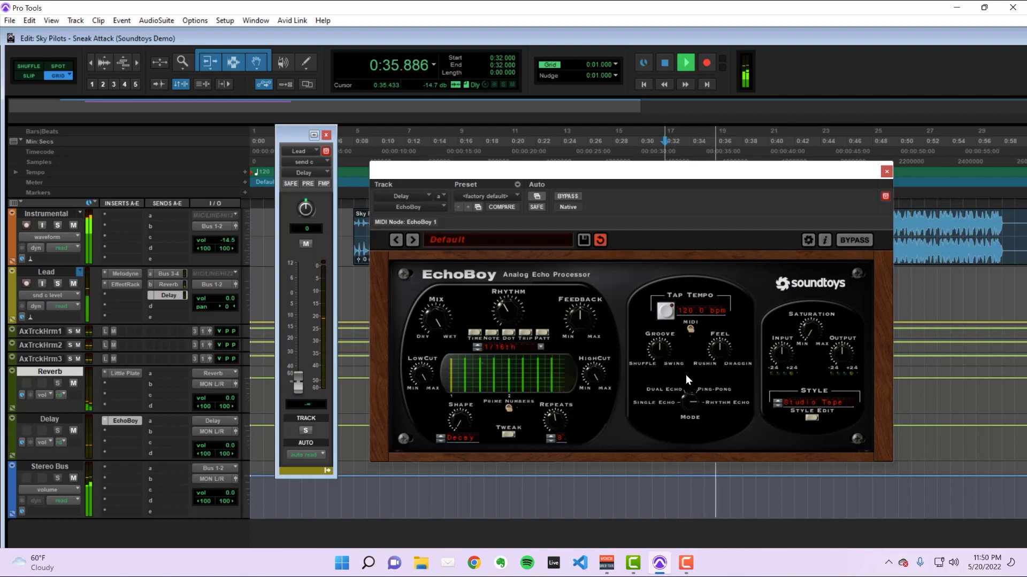
key("space")
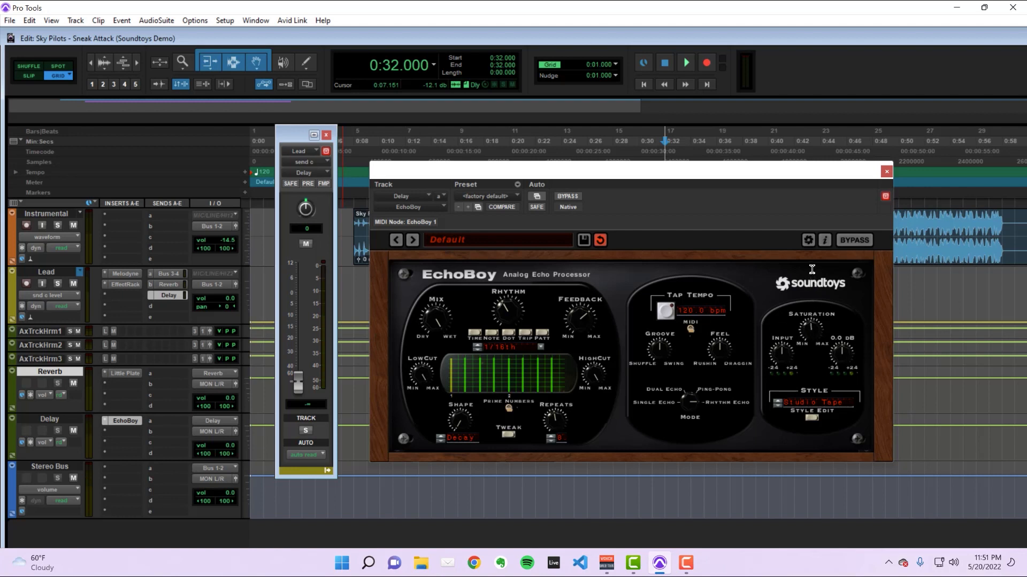
Listen to the delay throw from 0:32 with EchoBoy in Rhythm Echo mode and the Studio Tape style.
key("space")
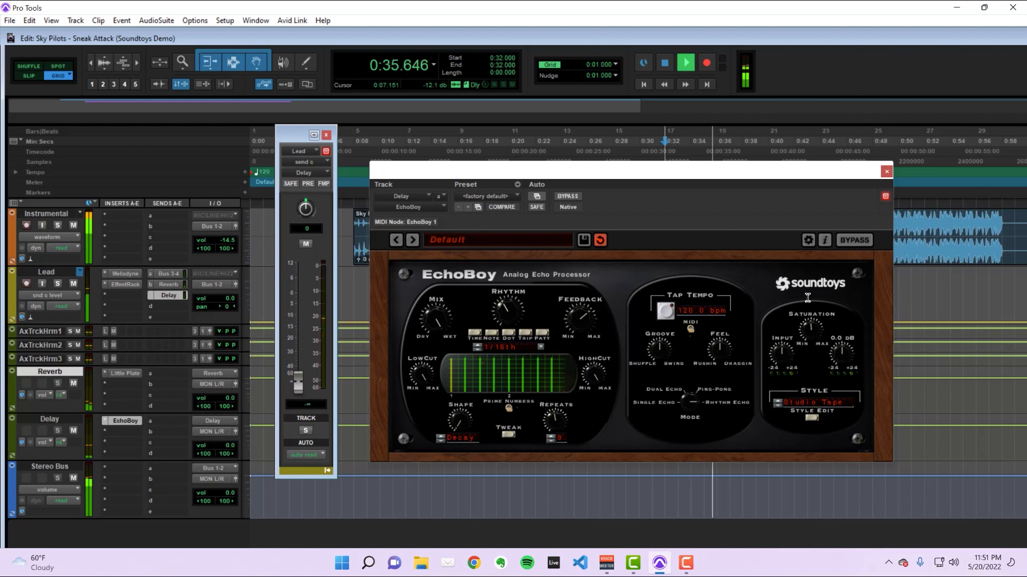
key("space")
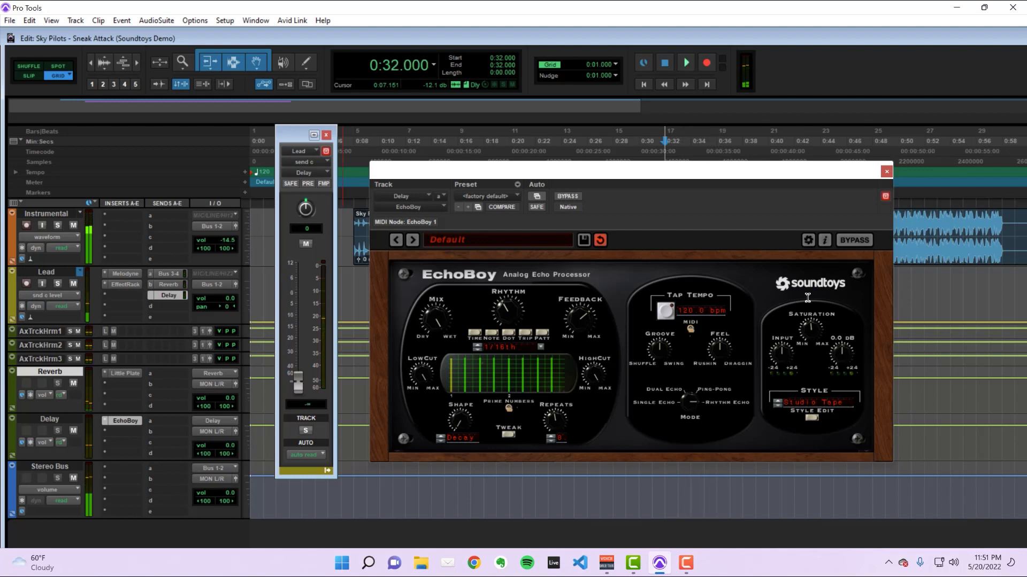
Browse EchoBoy's Style list, expand the Style Edit section, and reposition the plug-in window so all its controls fit on screen.
left_click(802, 401)
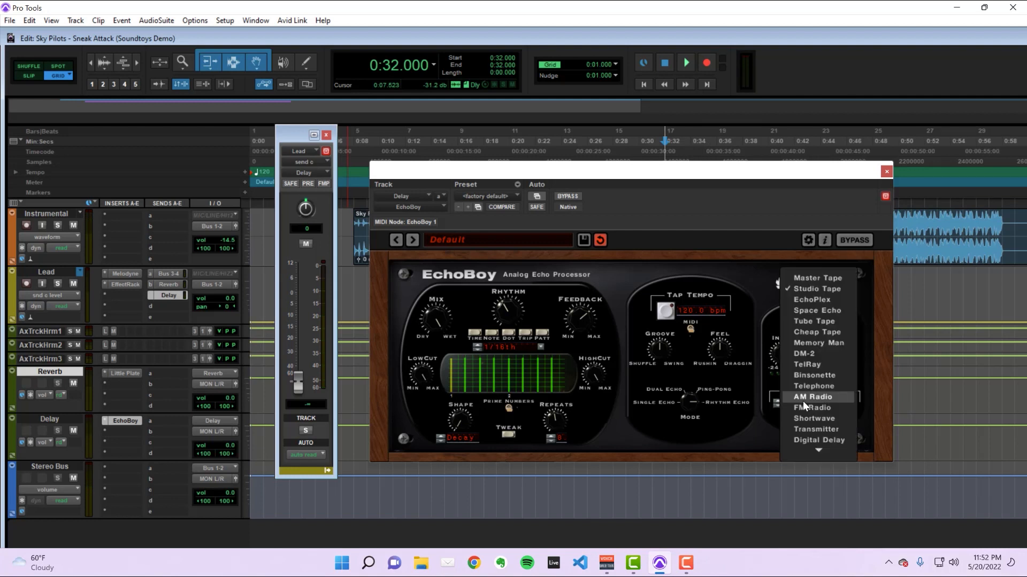
mouse_move(818, 451)
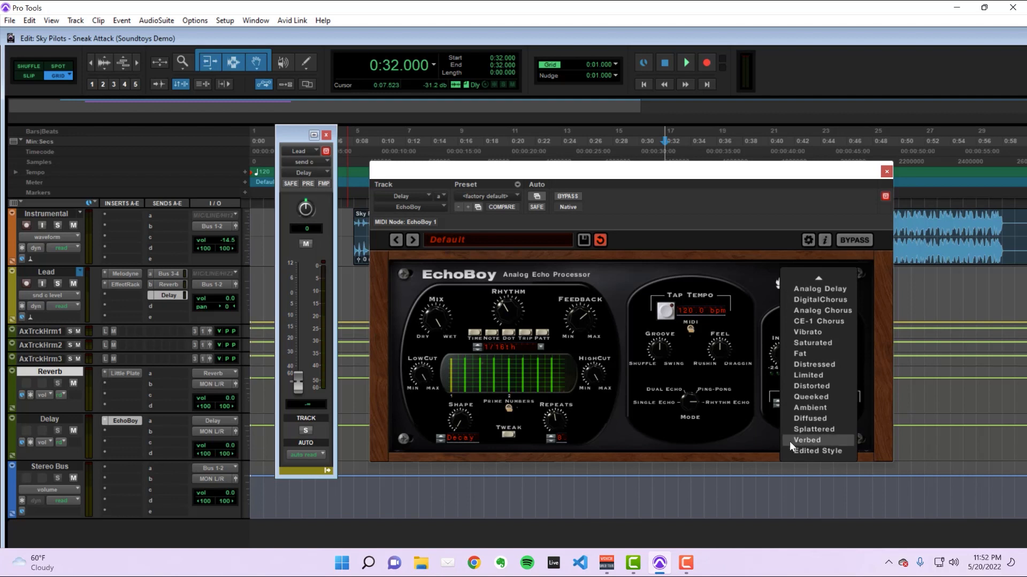
left_click(771, 435)
left_click(812, 419)
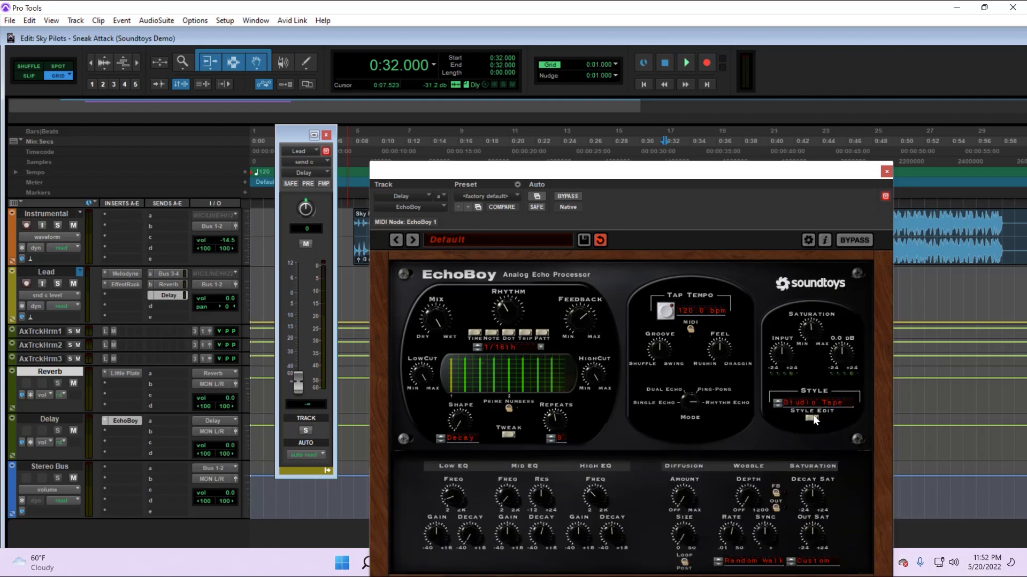
left_click_drag(735, 175, 734, 97)
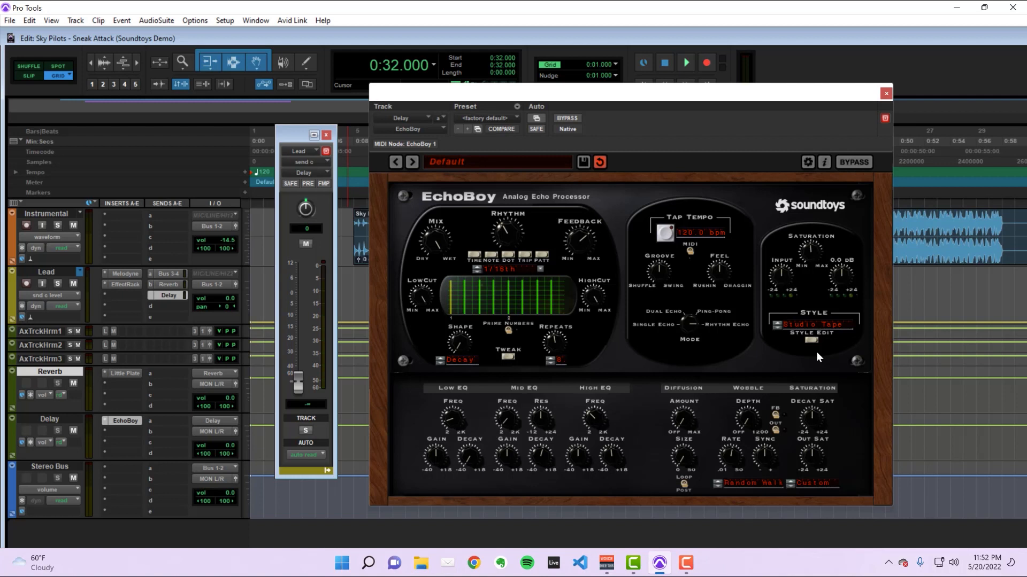
Set EchoBoy's Style to Fat and audition the delay throw from 0:32.
left_click(811, 326)
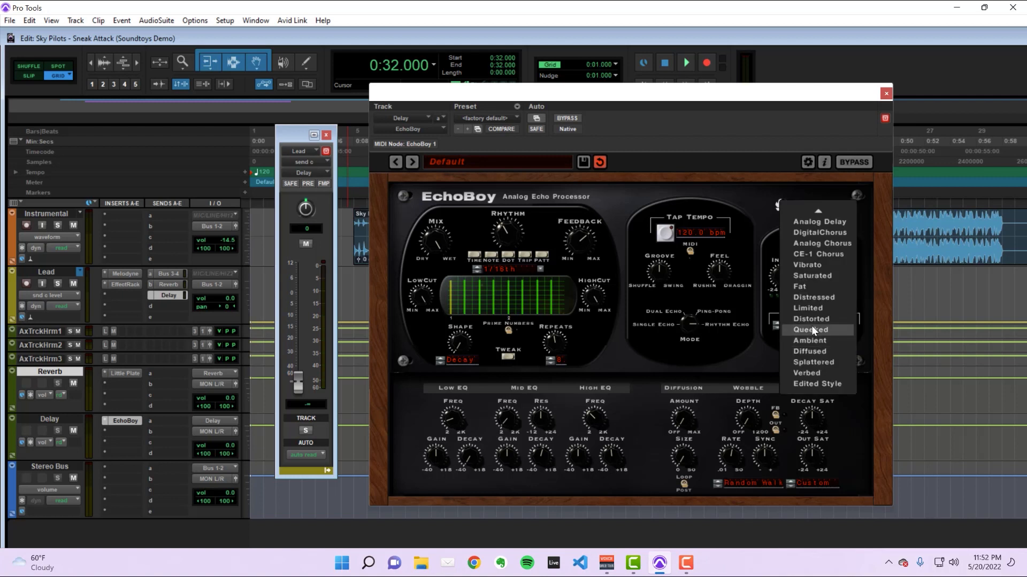
left_click(814, 285)
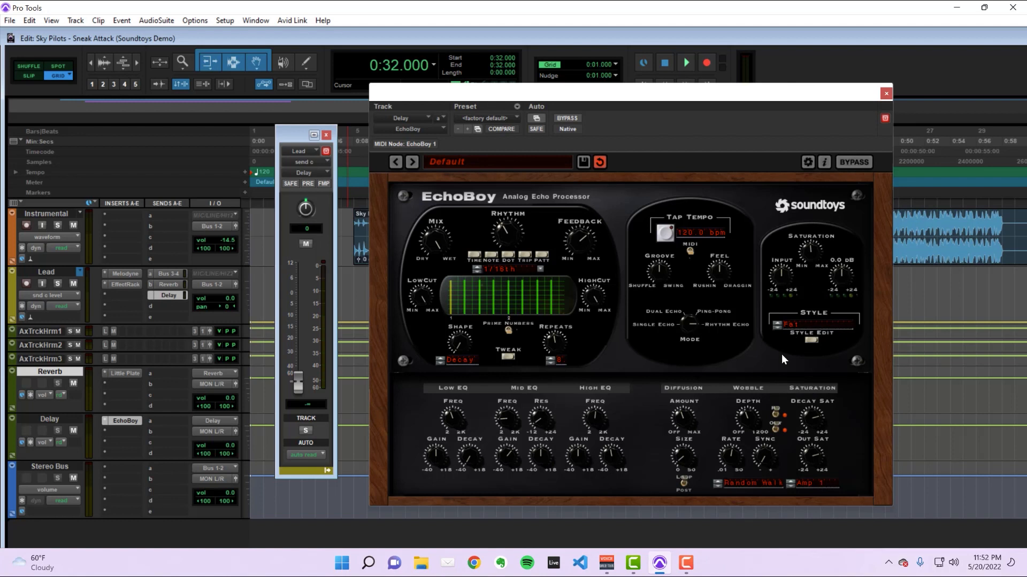
key("space")
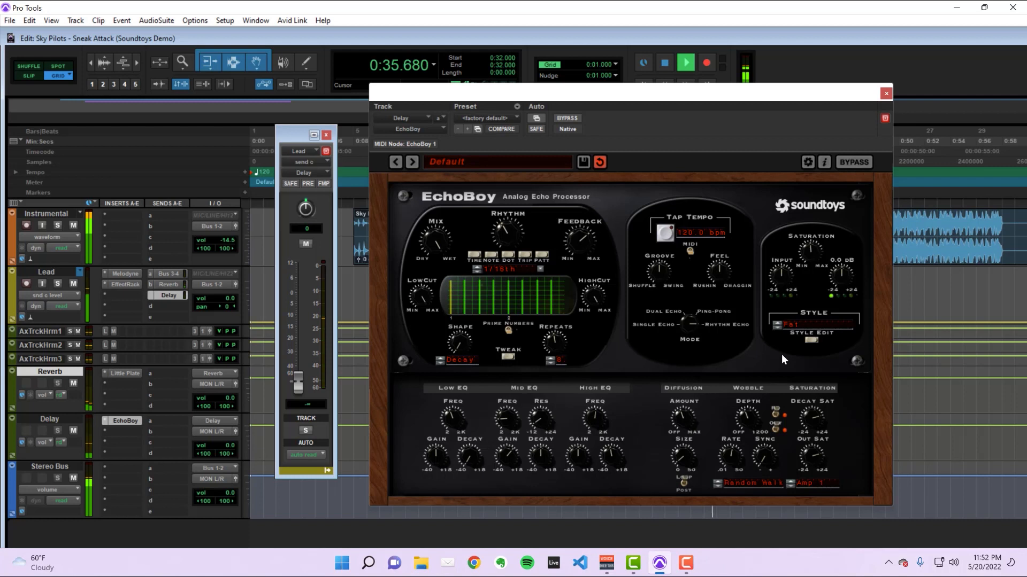
key("space")
Switch EchoBoy's Style to Transmitter and play the delay throw from 0:32.
left_click(809, 323)
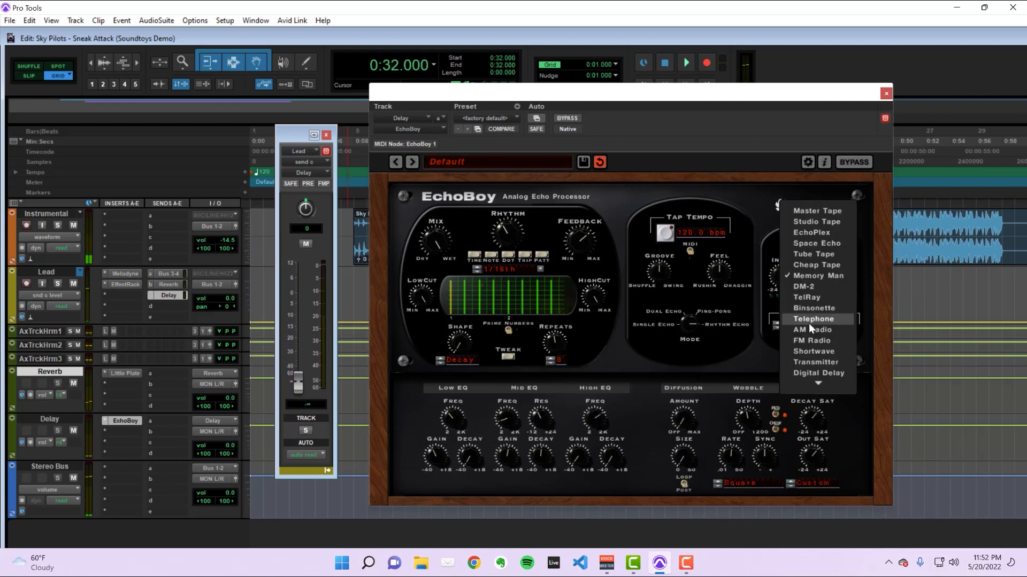
left_click(812, 360)
key("space")
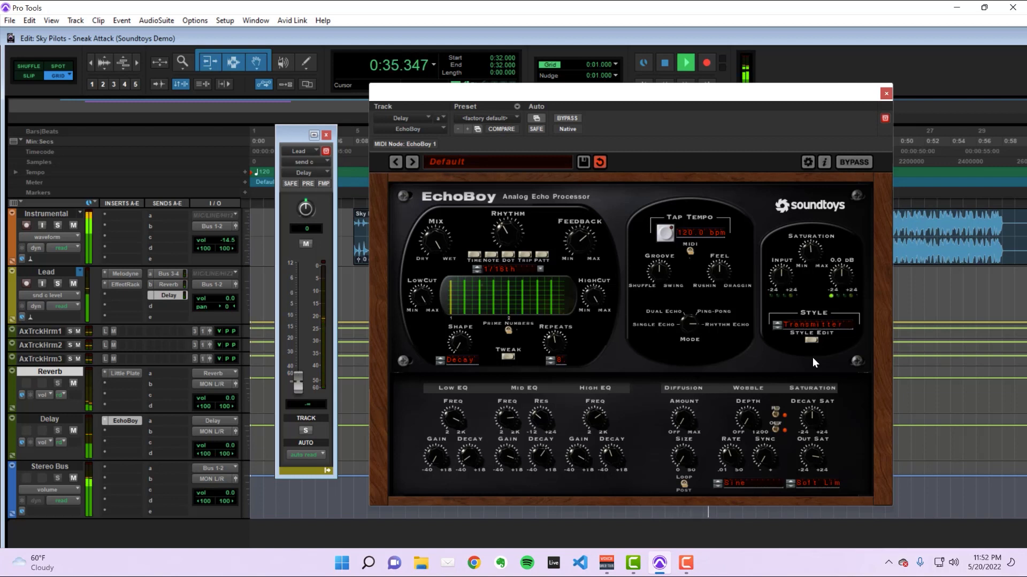
key("space")
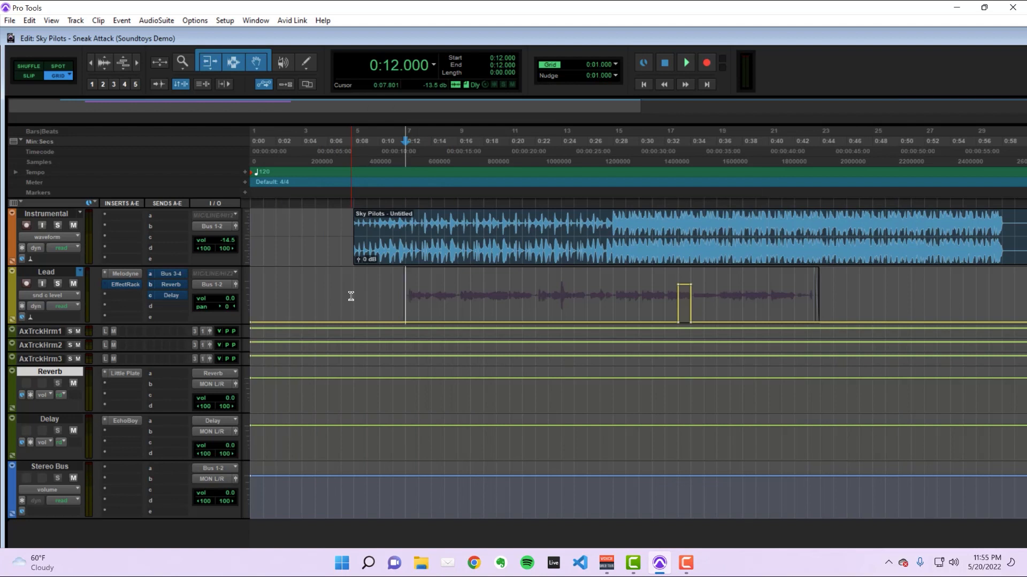
Compare the mix from 0:12 through the end of the vocal, first with the Lead's EffectRack and sends off, then with them on.
key("space")
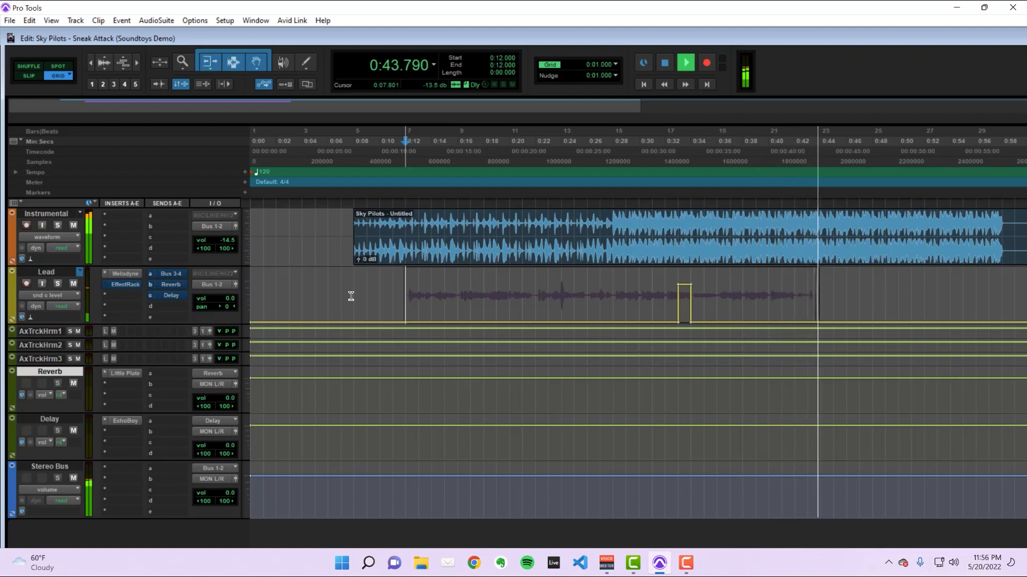
key("space")
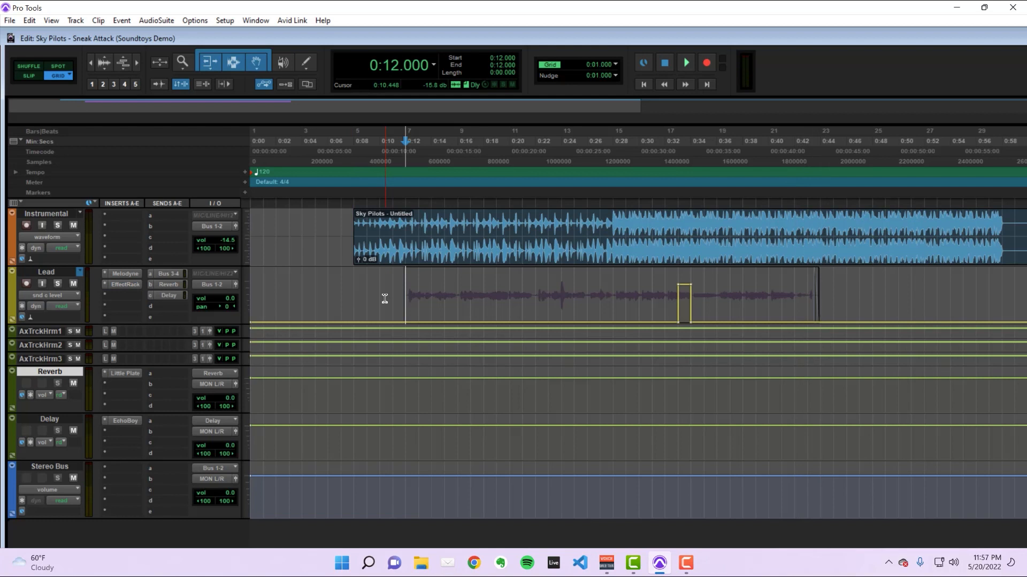
key("space")
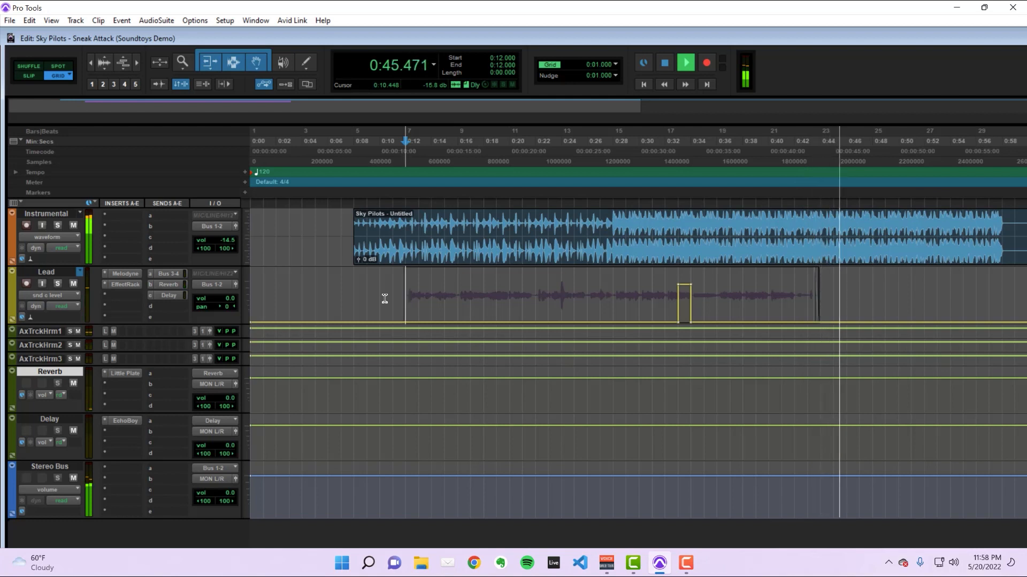
key("space")
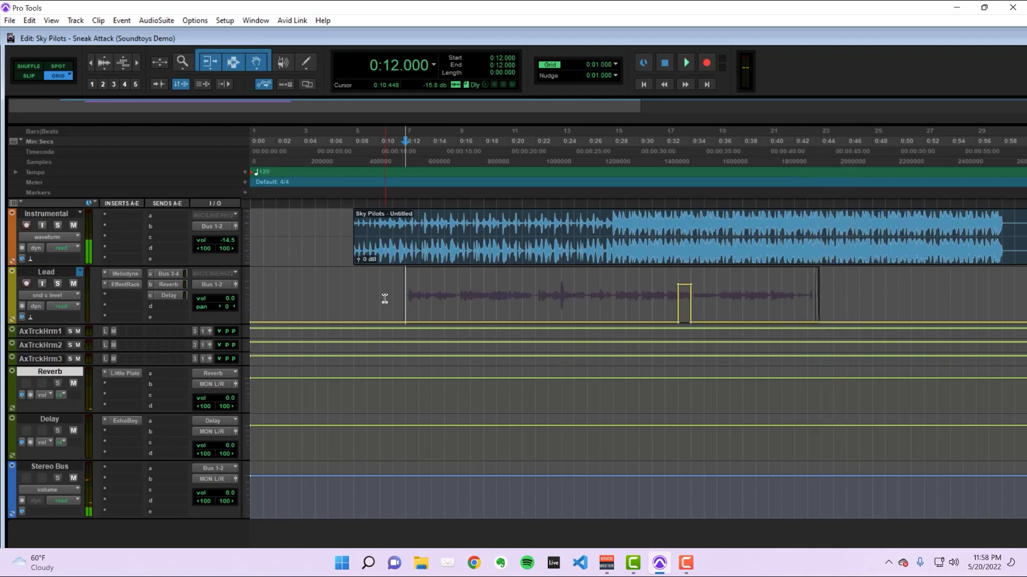